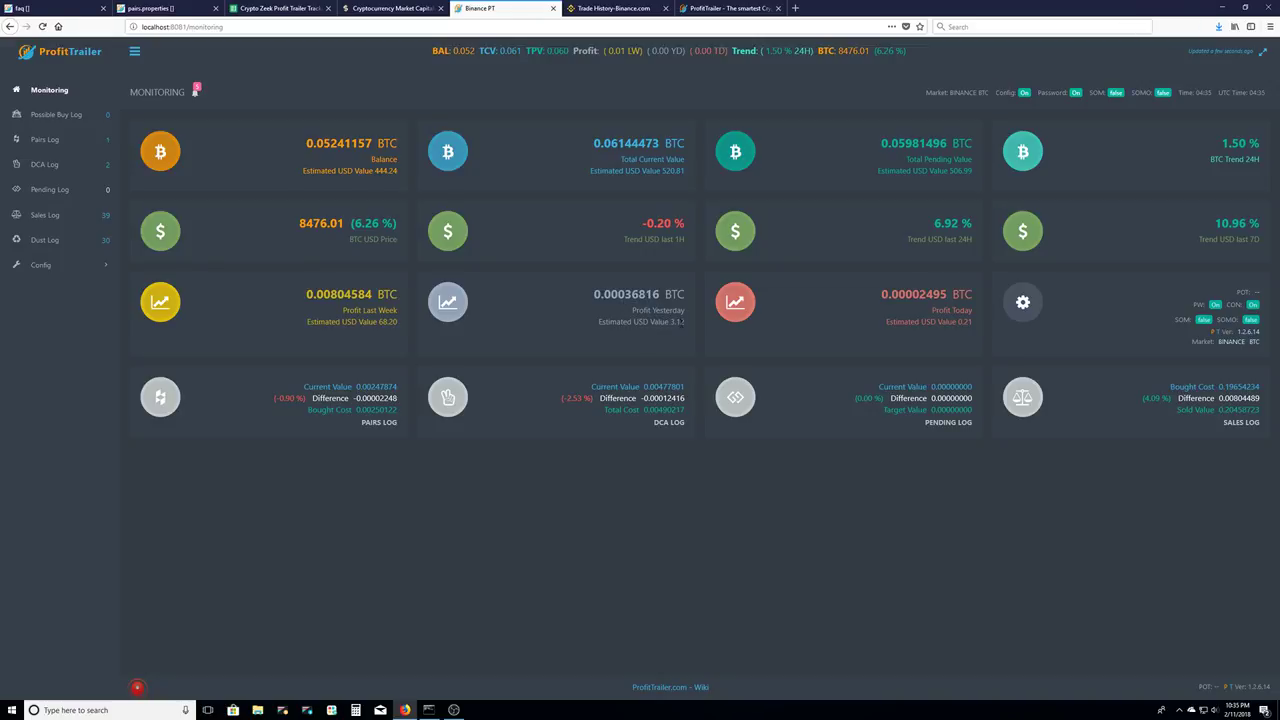
Check the profit tracker spreadsheet, and browse the Binance trade history through page 3
left_click(280, 8)
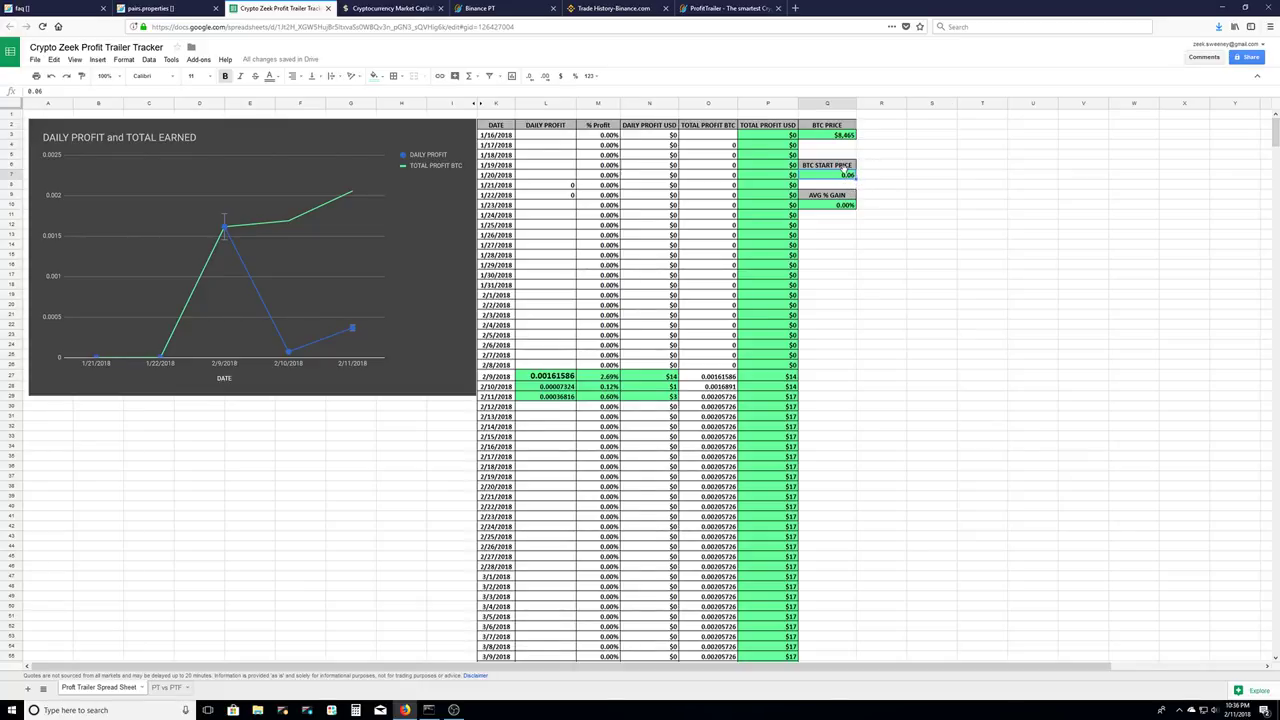
left_click(621, 12)
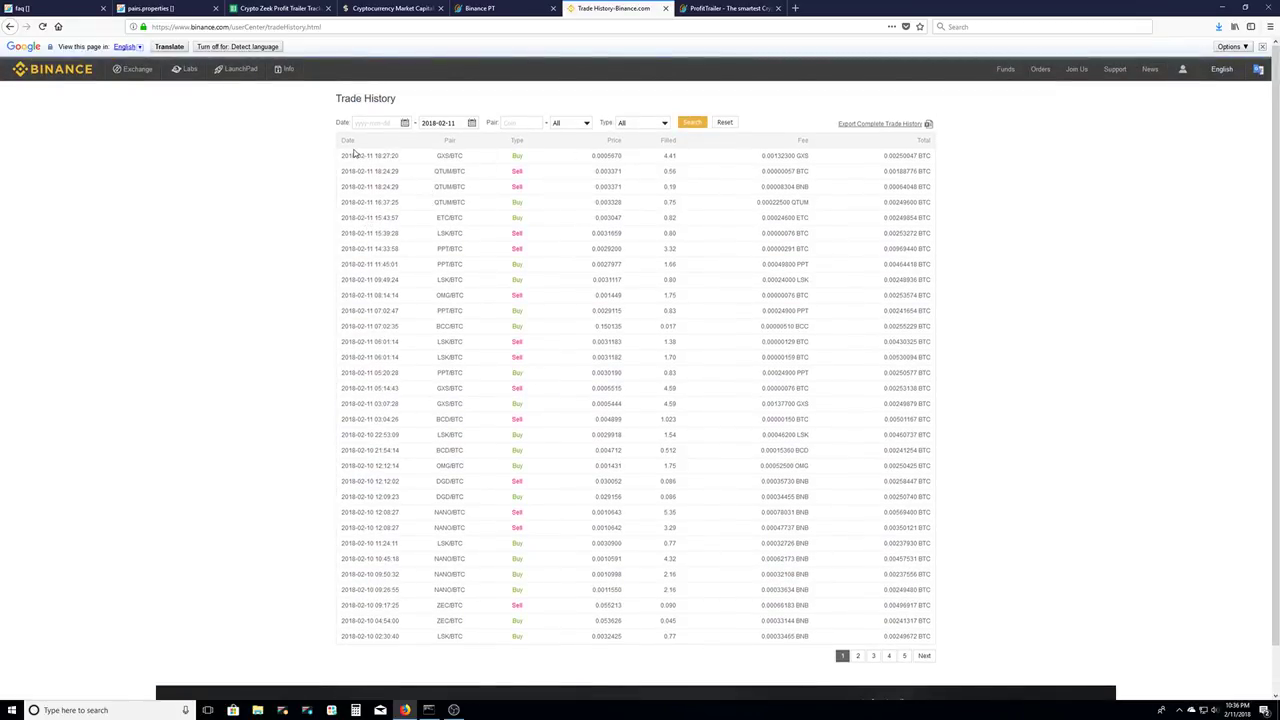
left_click_drag(345, 157, 449, 632)
left_click(422, 660)
left_click(859, 660)
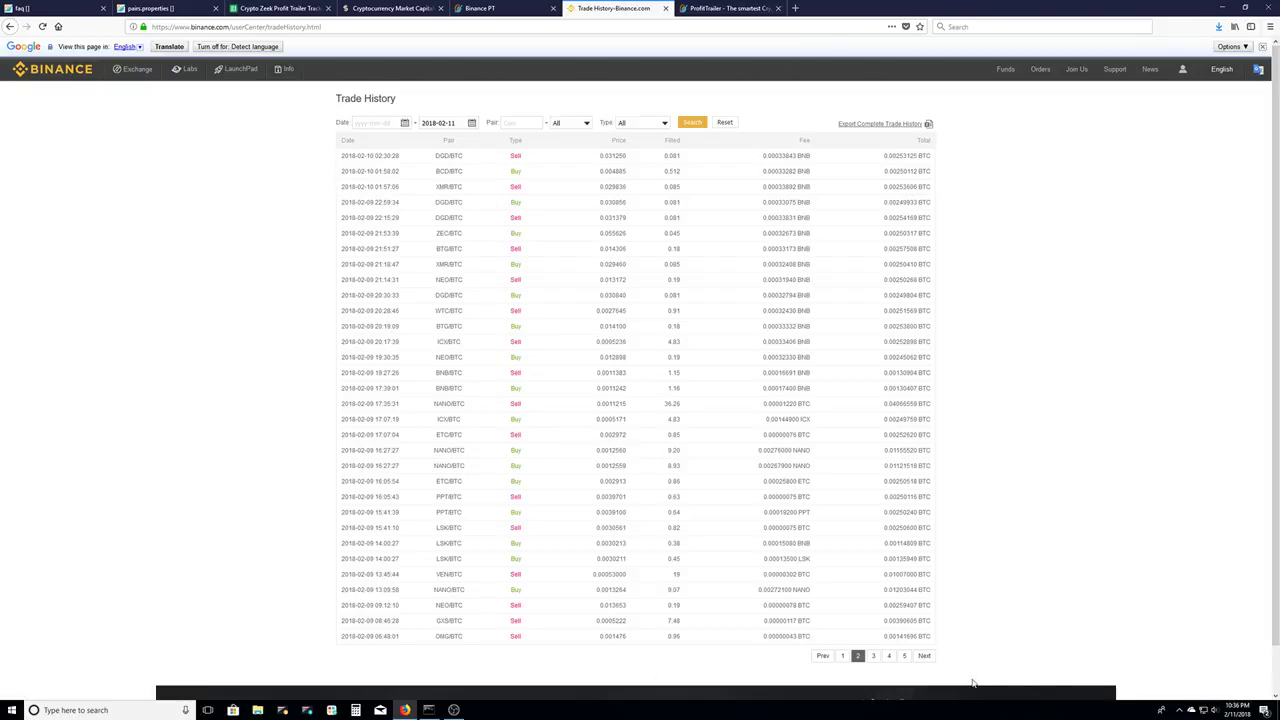
left_click(874, 657)
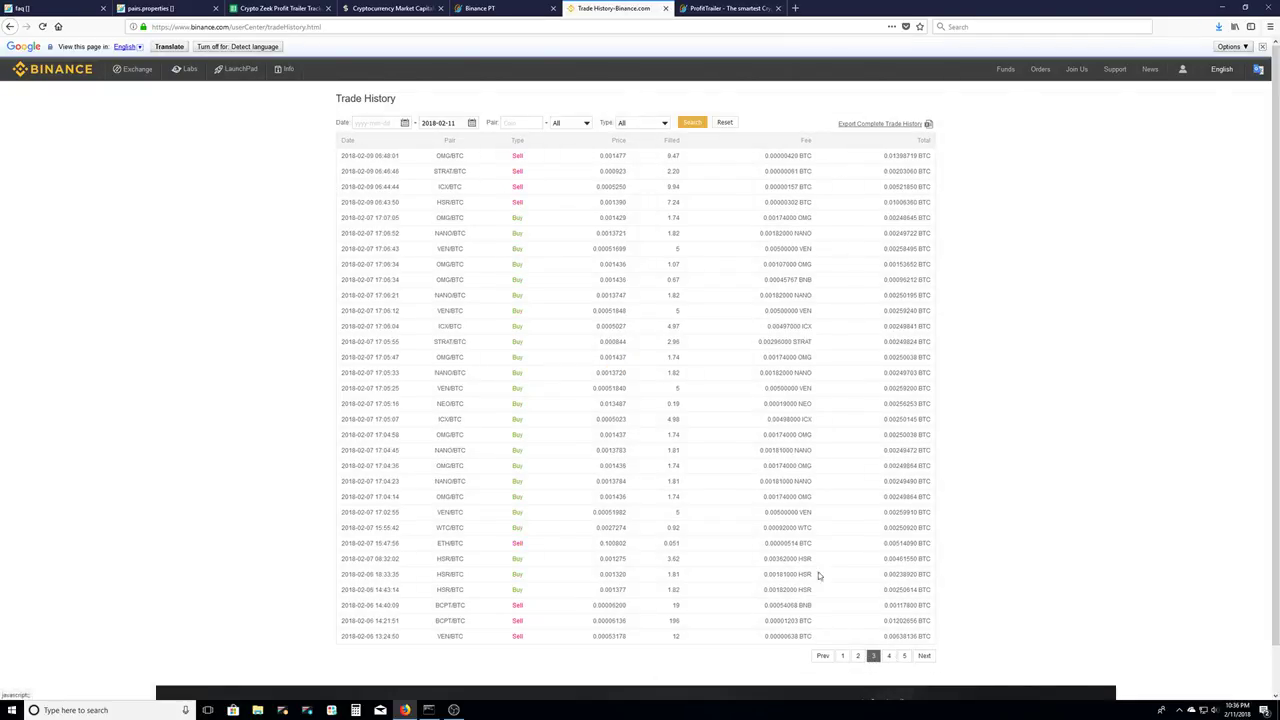
Return to the ProfitTrailer monitoring dashboard and inspect the bot's command console output
left_click(476, 9)
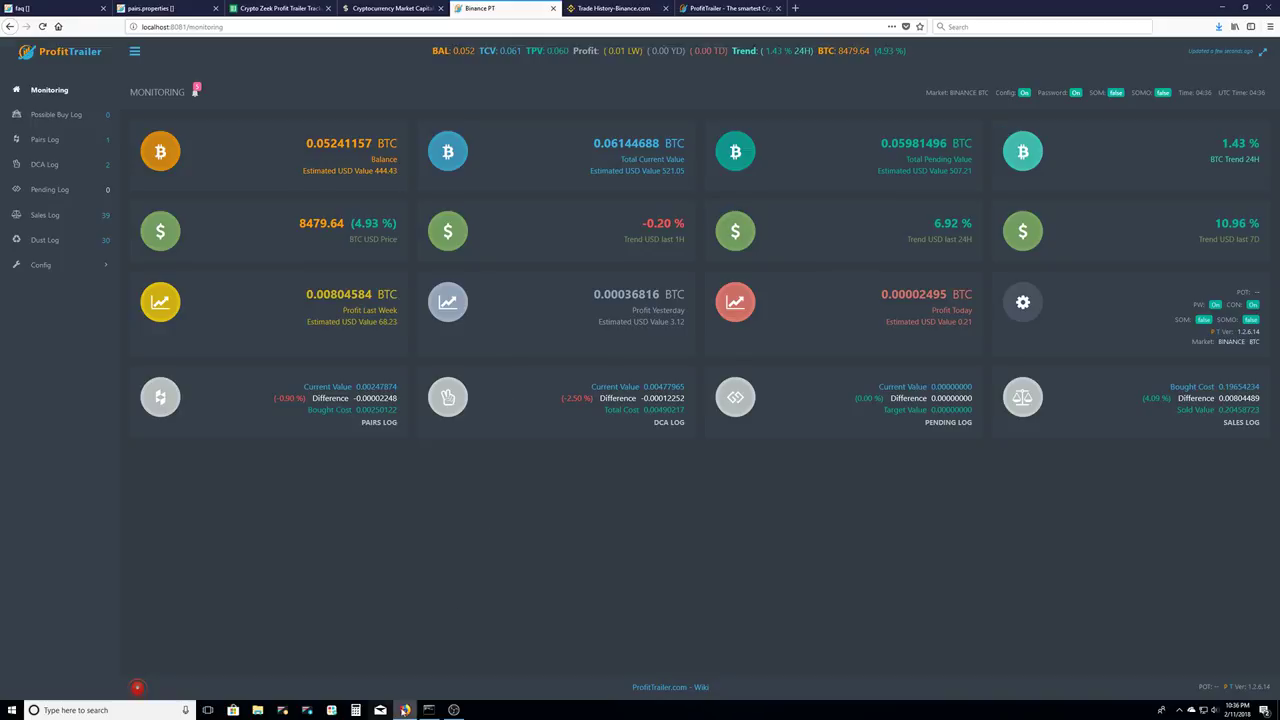
left_click(429, 710)
left_click_drag(572, 355, 446, 167)
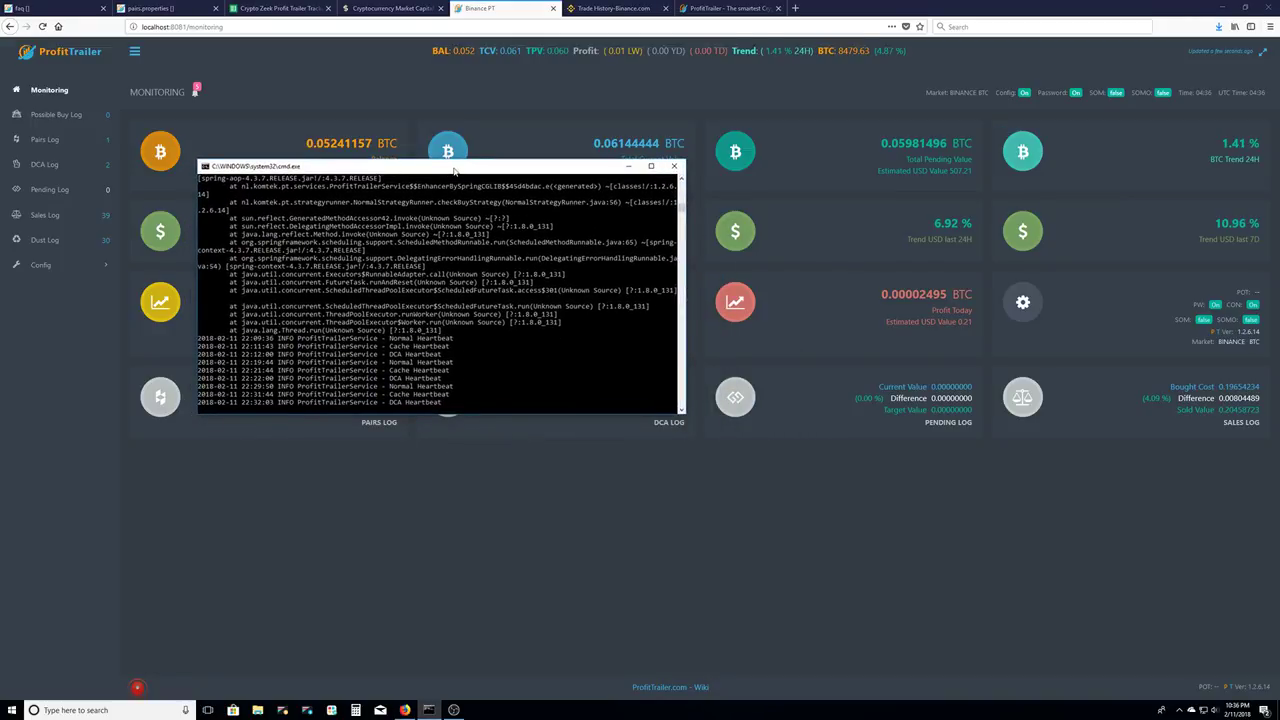
left_click(464, 101)
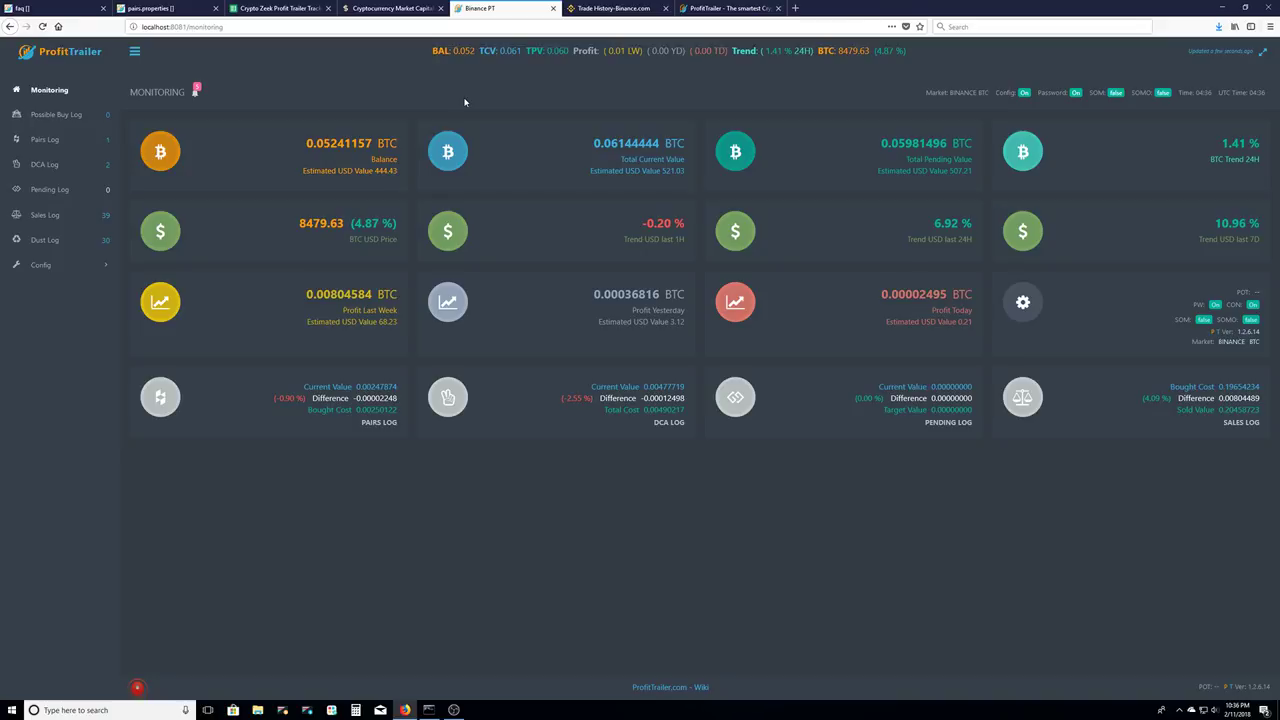
Review the bot's Sales Log, including the NANOBTC panic-sell entry and the totals below the table
left_click(59, 219)
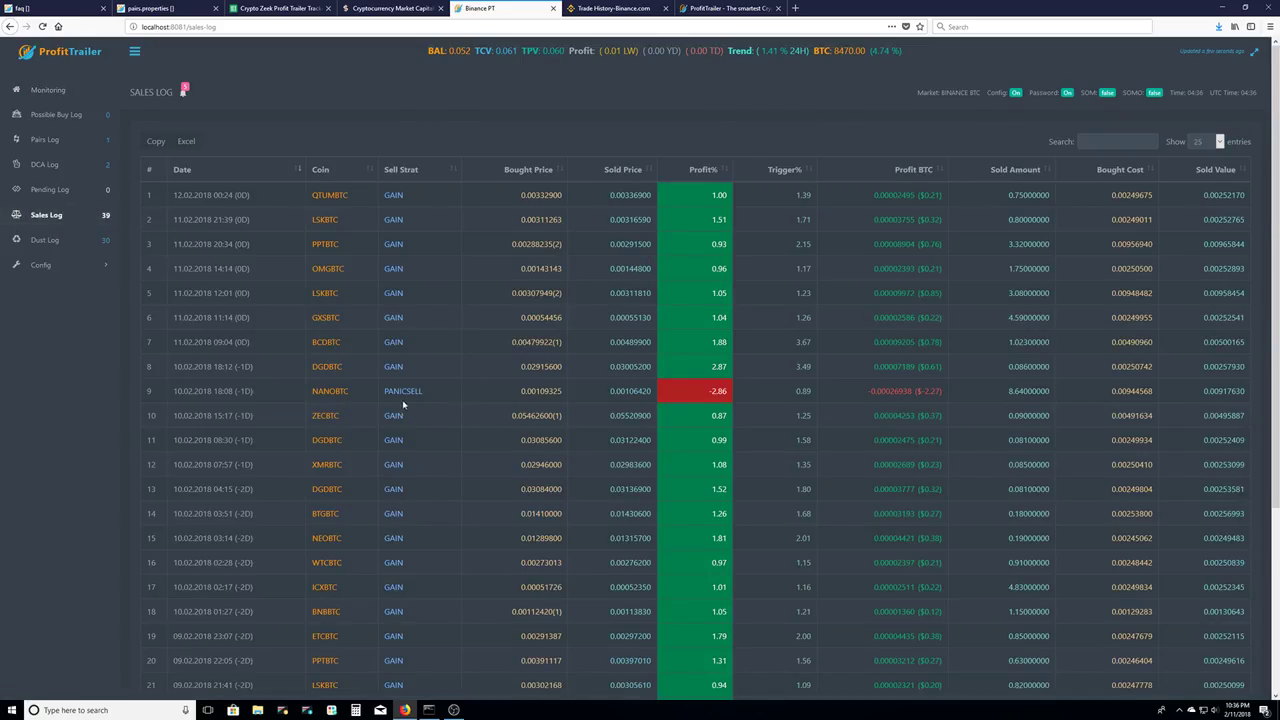
left_click_drag(312, 396, 357, 397)
left_click(416, 391)
scroll(734, 507, "down", 1)
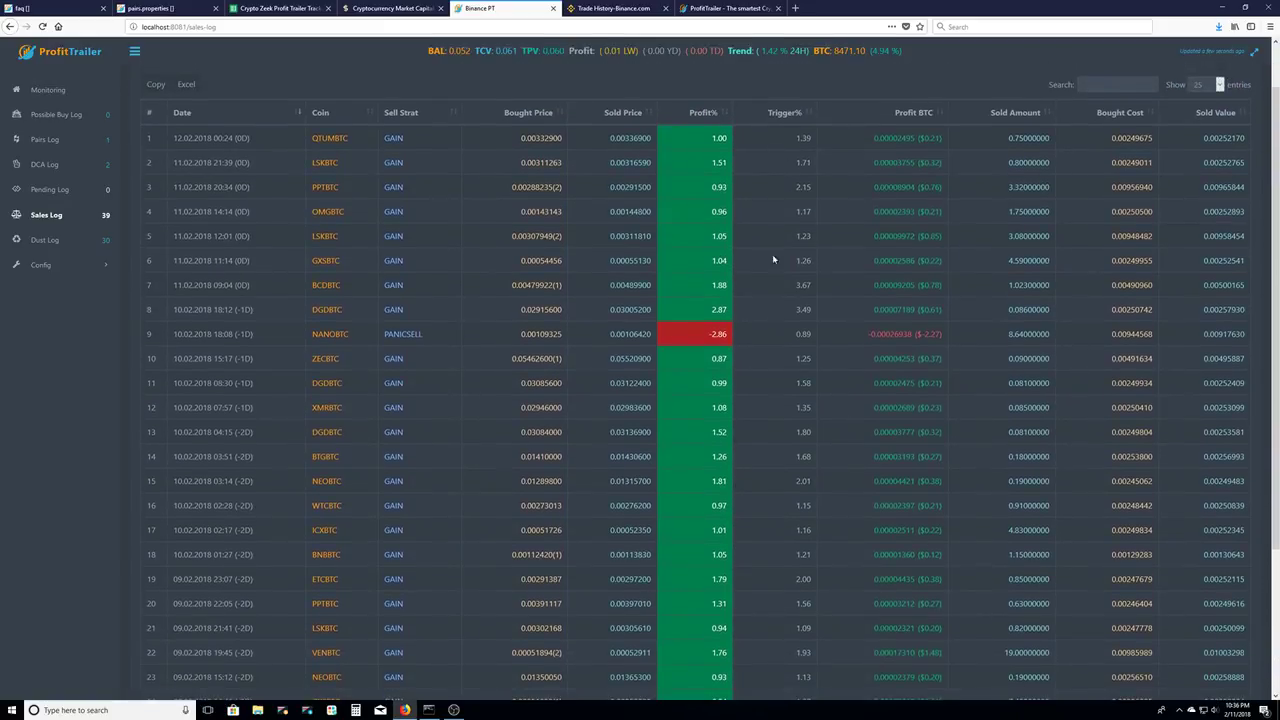
scroll(734, 545, "down", 4)
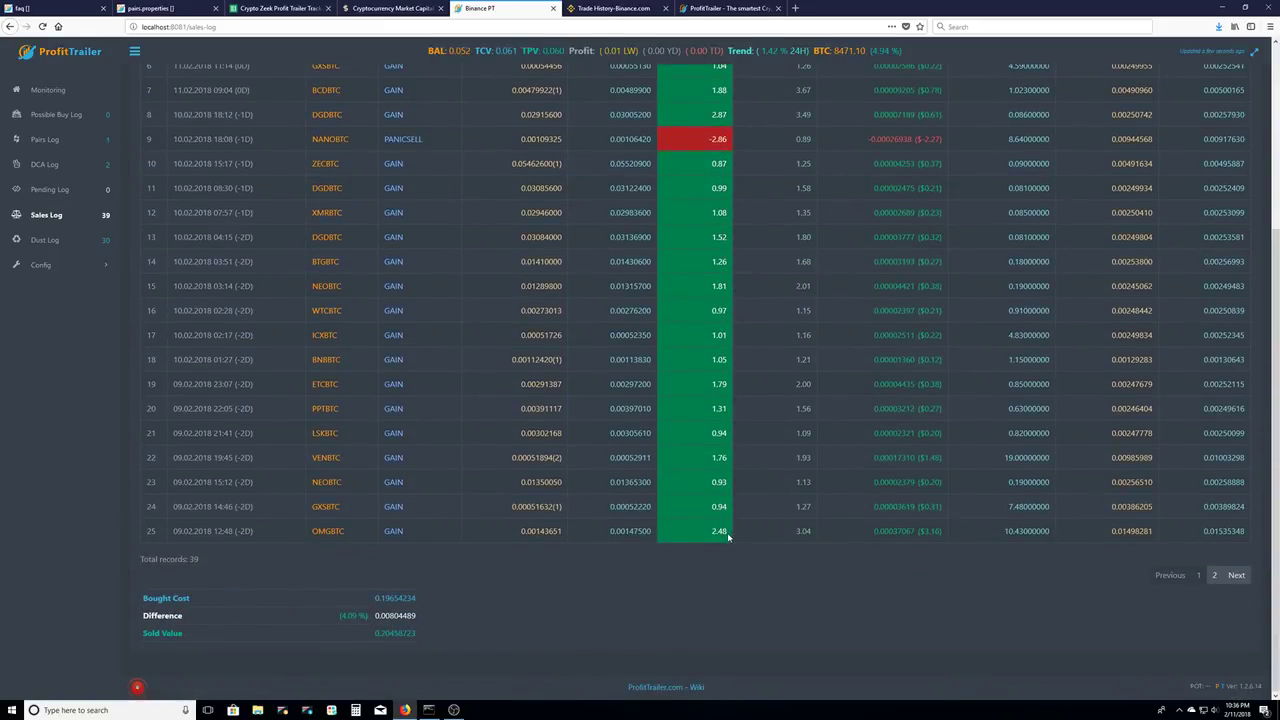
scroll(728, 537, "up", 5)
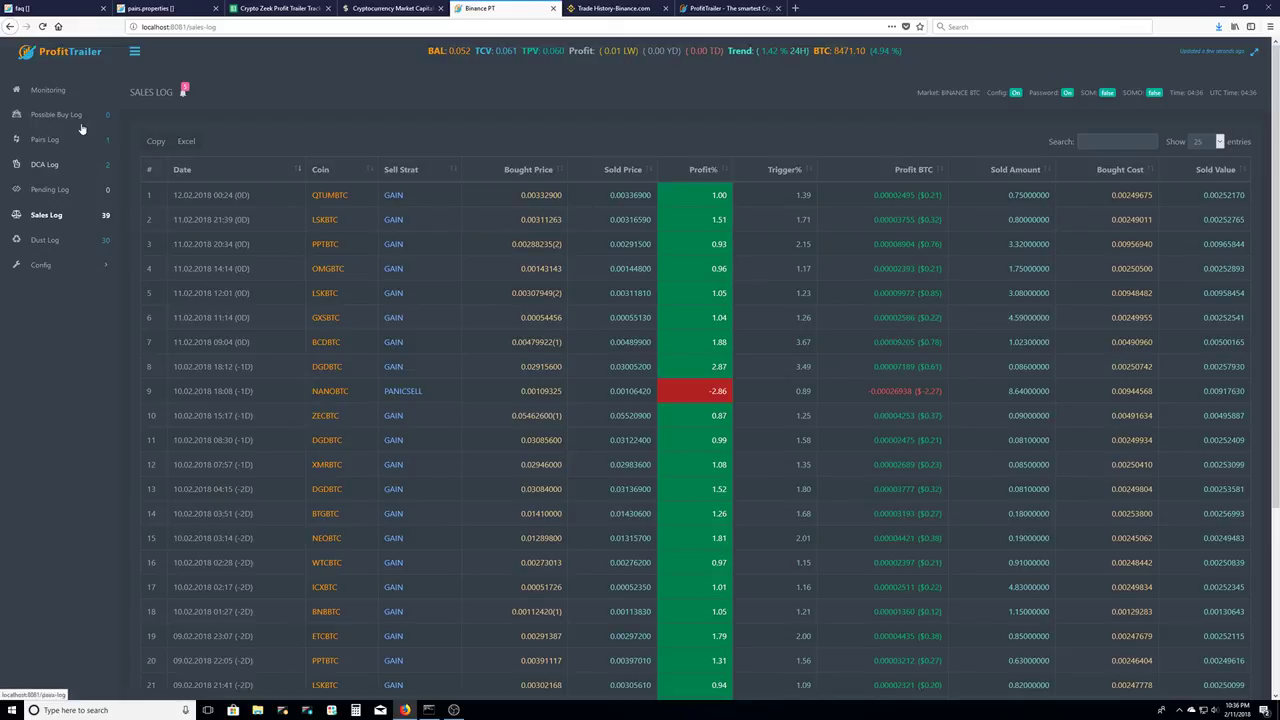
Check the bot's Possible Buy Log and DCA Log, ending on the Pairs Log
left_click(82, 139)
left_click(77, 115)
left_click(80, 138)
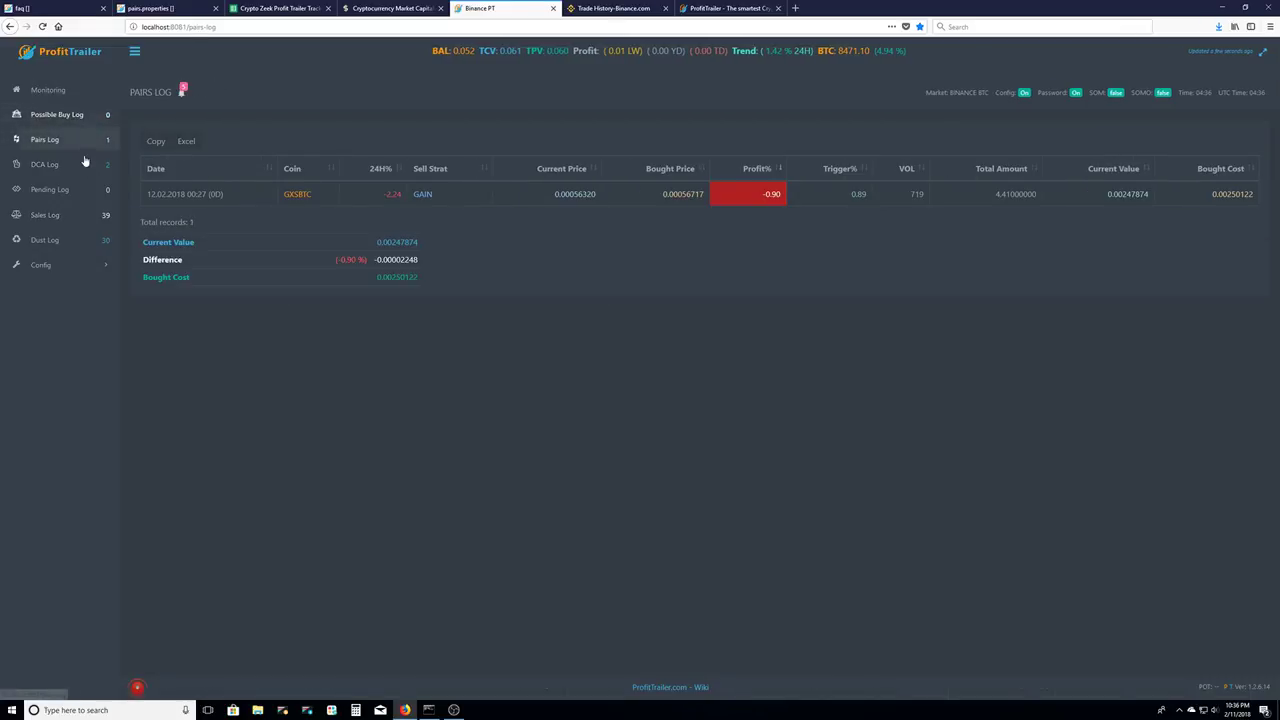
left_click(85, 162)
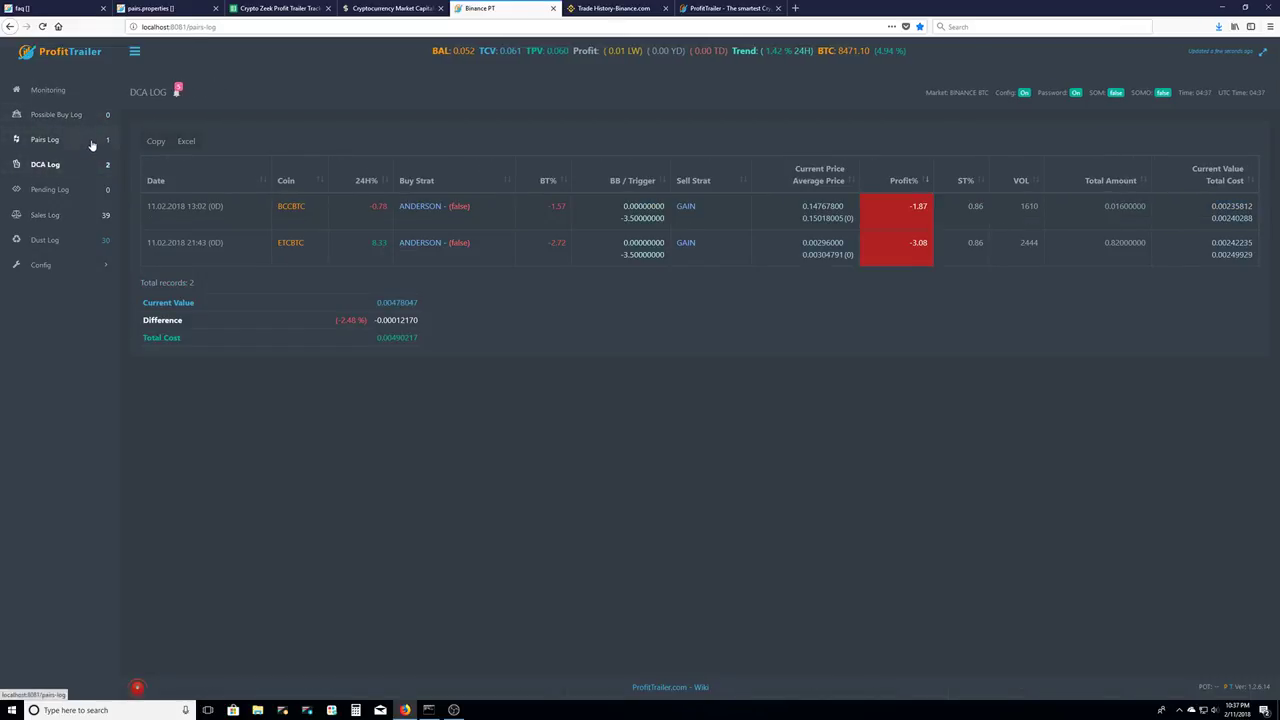
left_click(91, 143)
View the ProfitTrailer website alongside the Binance trade history, dismissing the translation bar on the Binance page
left_click(713, 10)
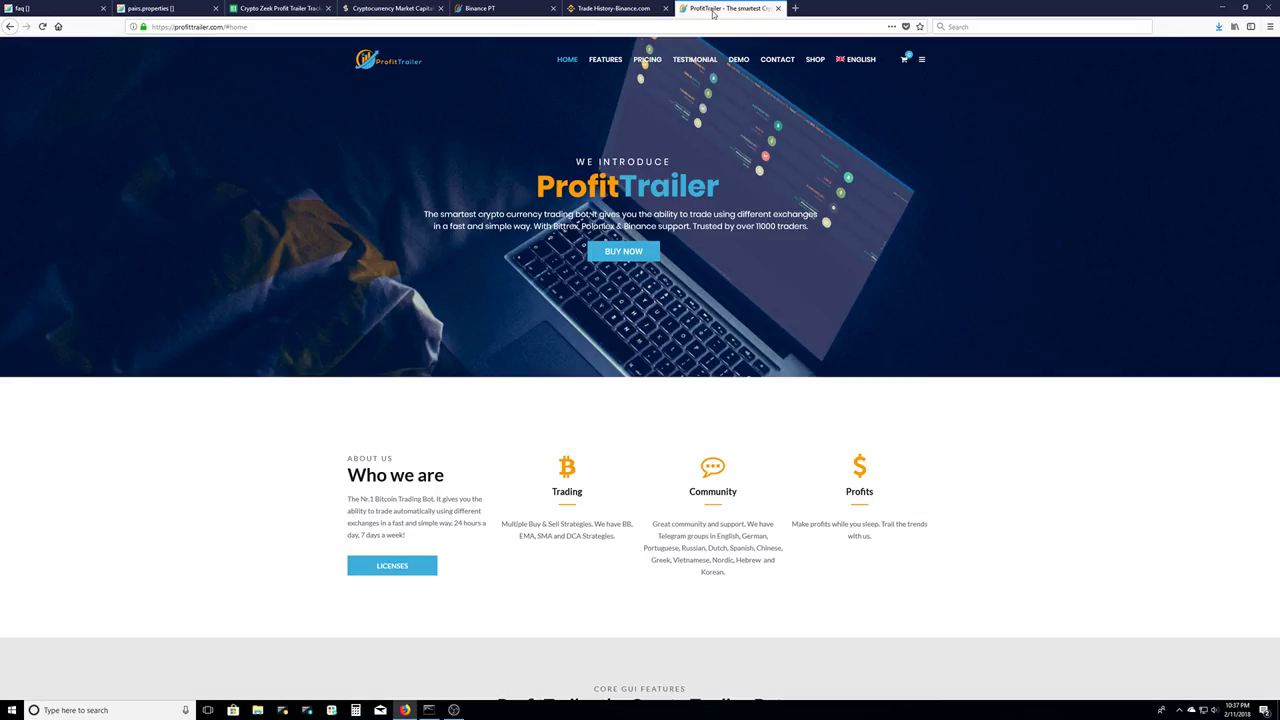
left_click(617, 10)
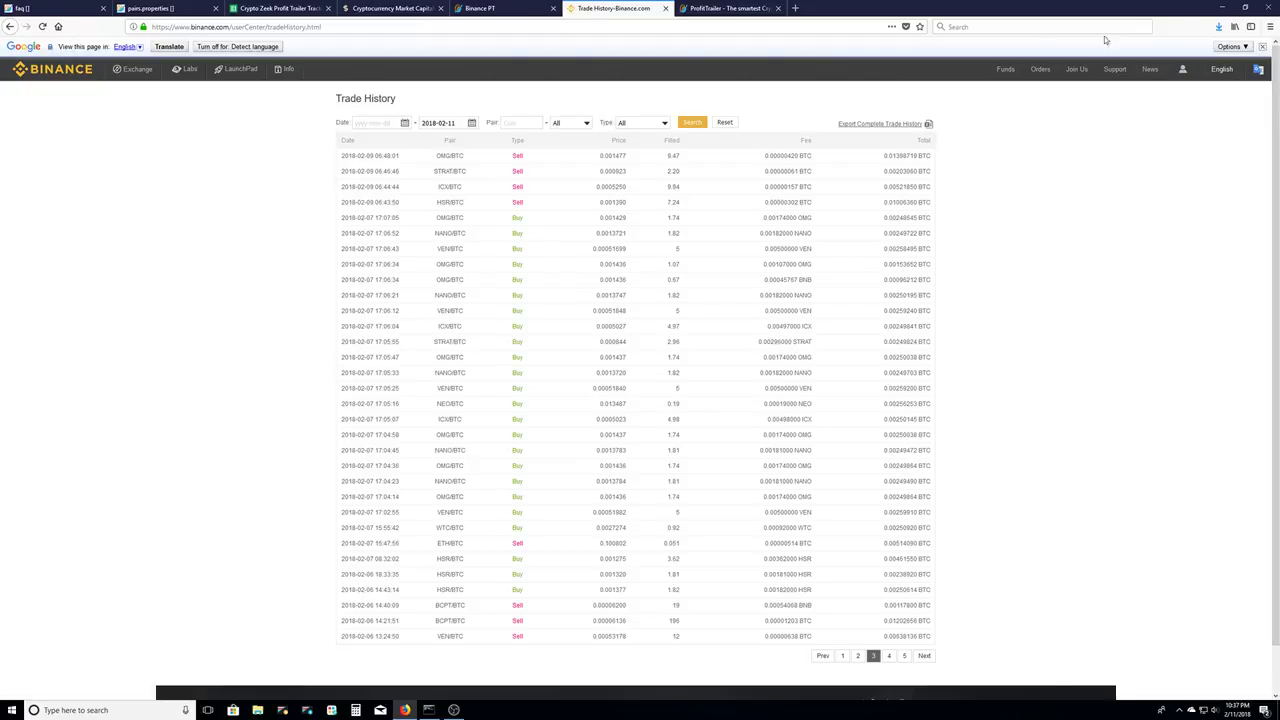
left_click(1262, 47)
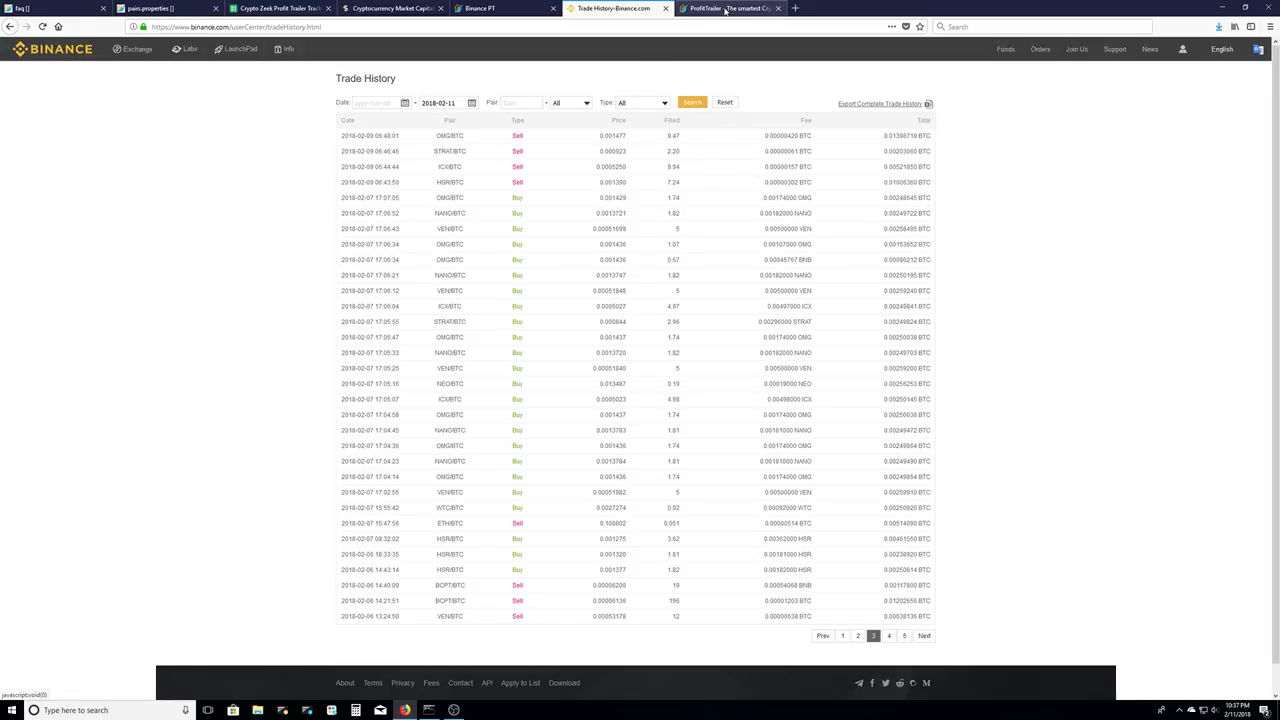
left_click(726, 10)
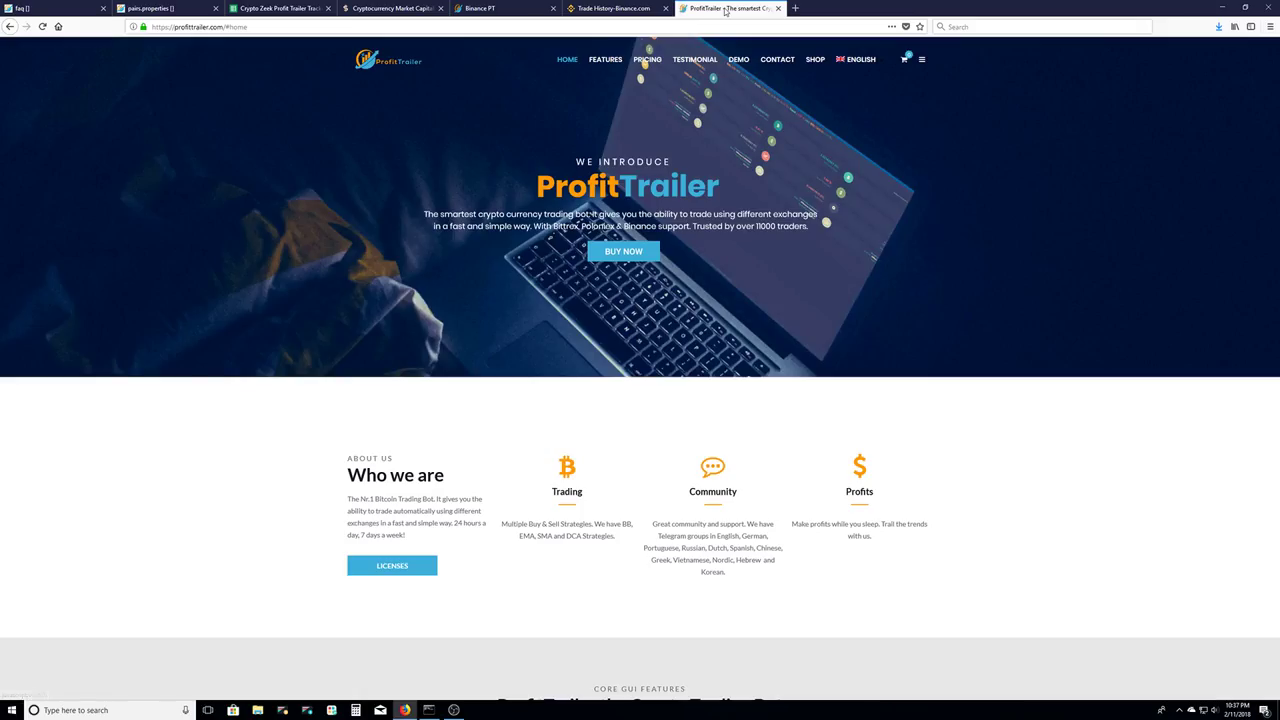
left_click(617, 9)
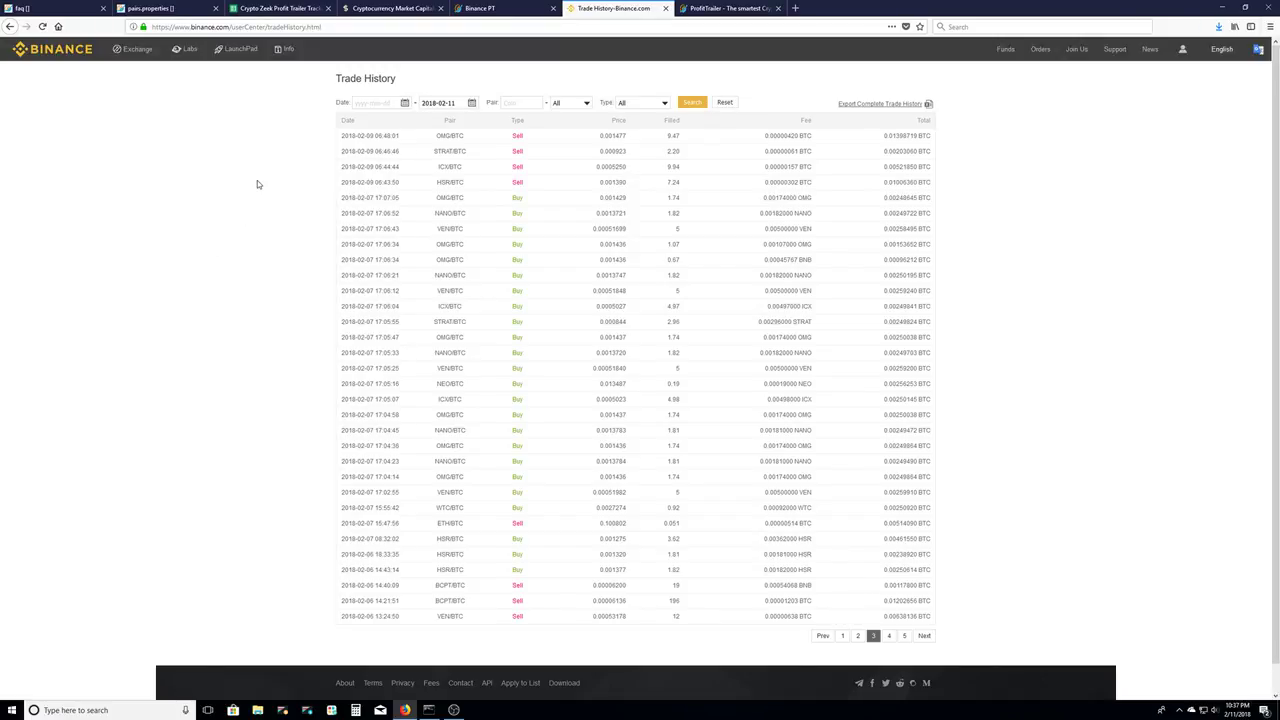
left_click(718, 12)
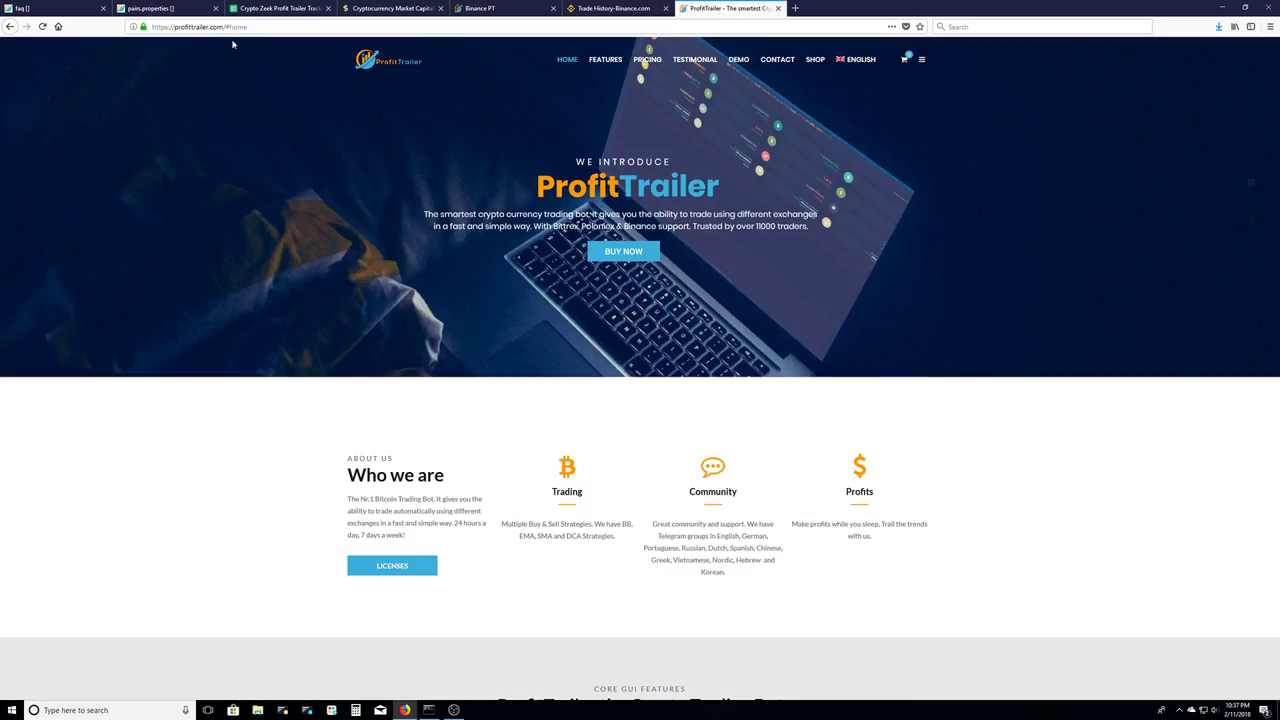
Examine the licence pricing on the ProfitTrailer website and the exchanges supported by the 1 Exchange and 3 Exchanges plans
left_click(647, 59)
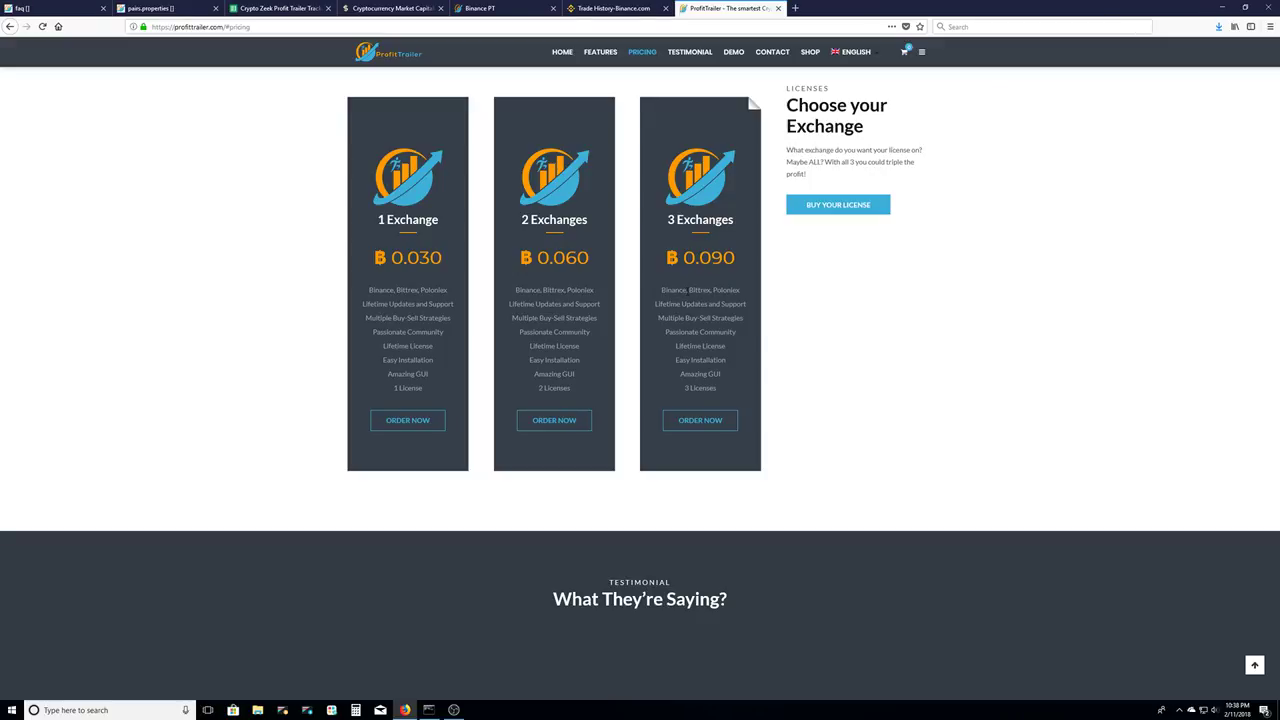
left_click_drag(688, 290, 714, 287)
left_click(713, 290)
left_click(384, 290)
Open Binance's Basic exchange trading page
left_click(640, 9)
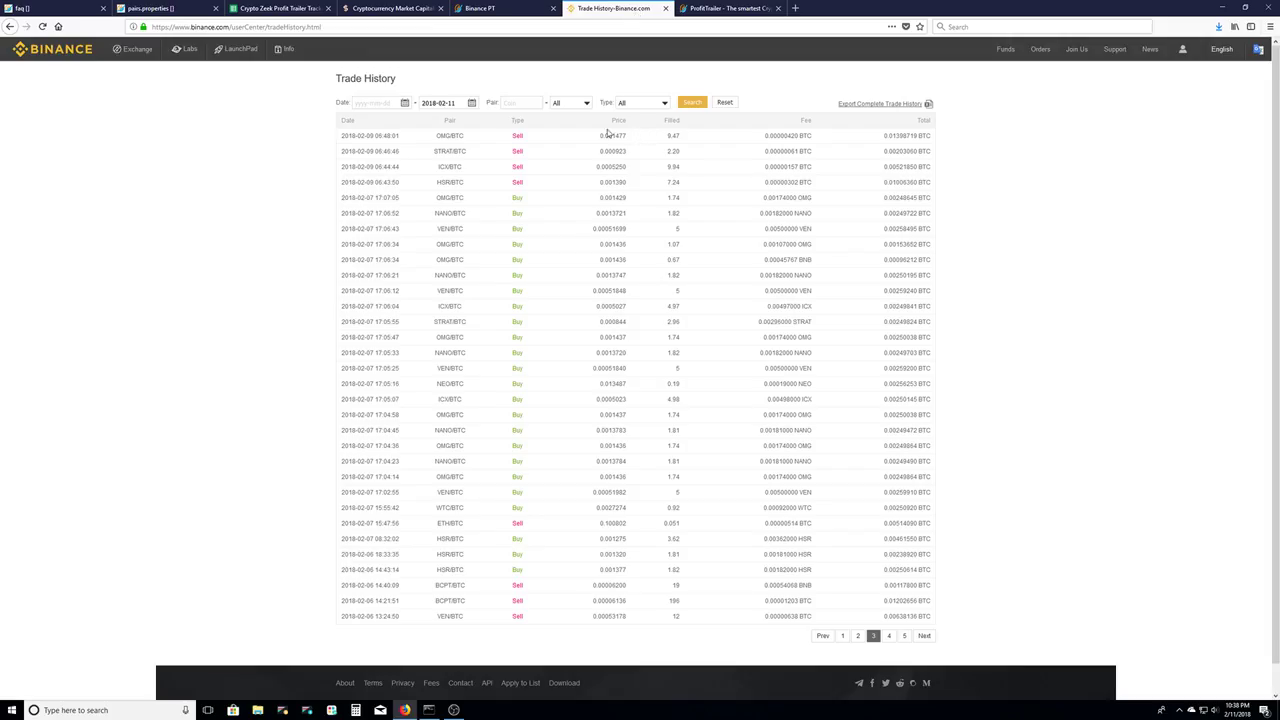
mouse_move(137, 57)
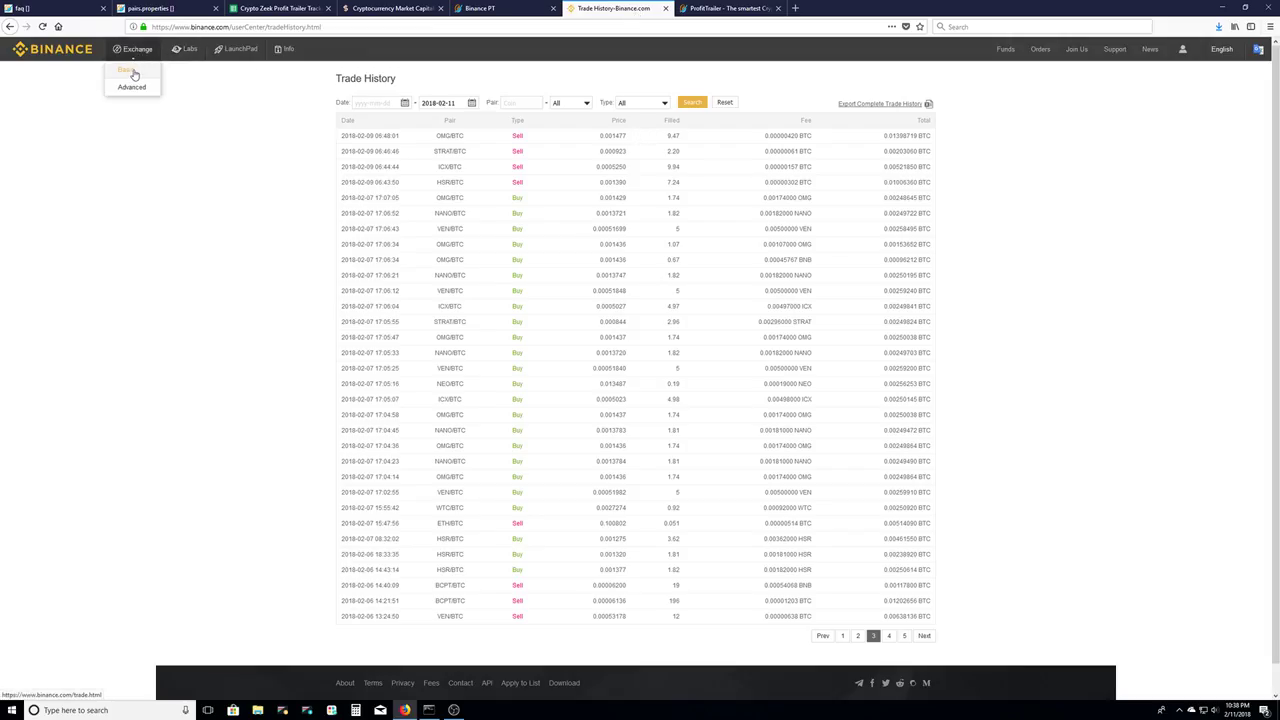
left_click(133, 72)
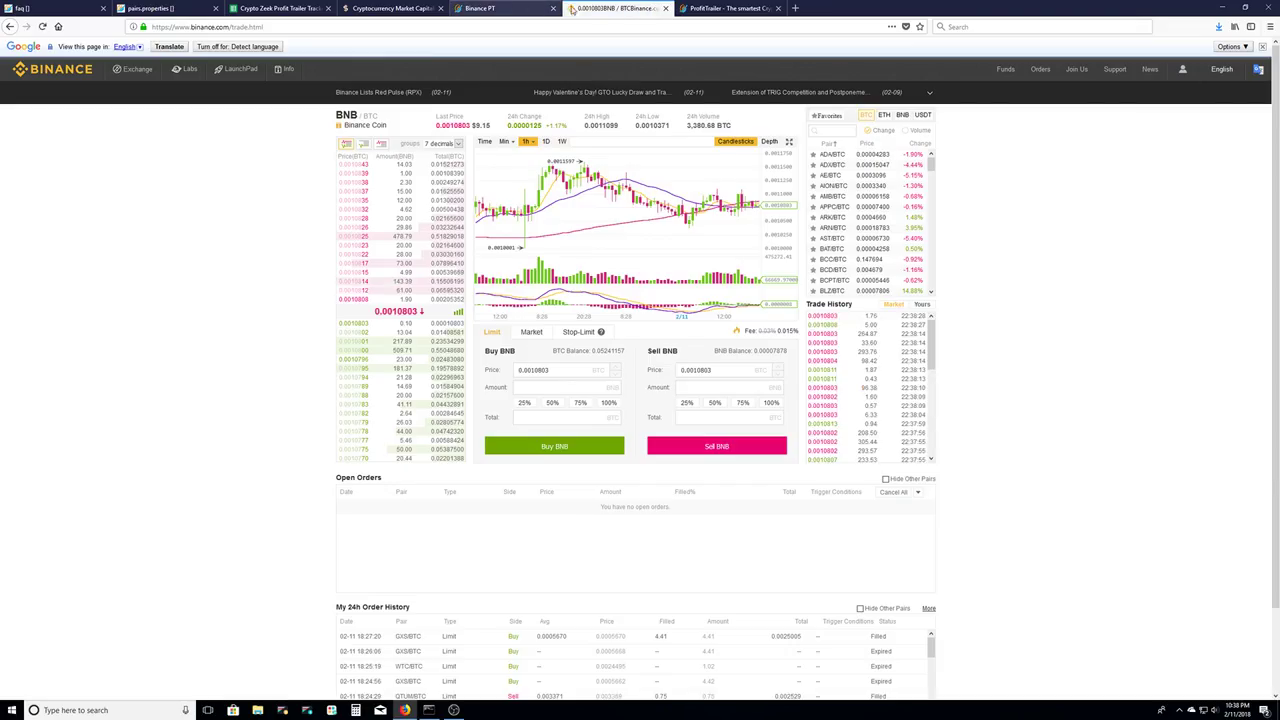
left_click(572, 9)
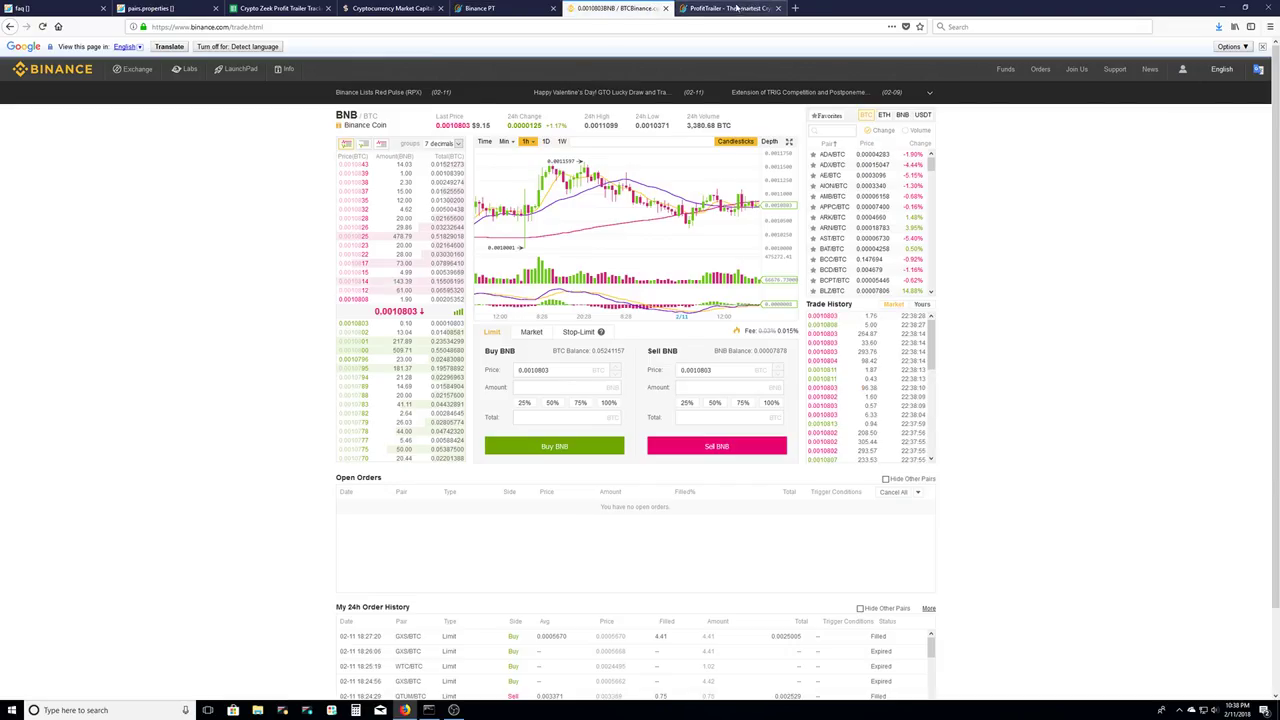
Inspect the log history in the bot's command console over the Binance trading page
left_click(429, 710)
scroll(498, 288, "down", 2)
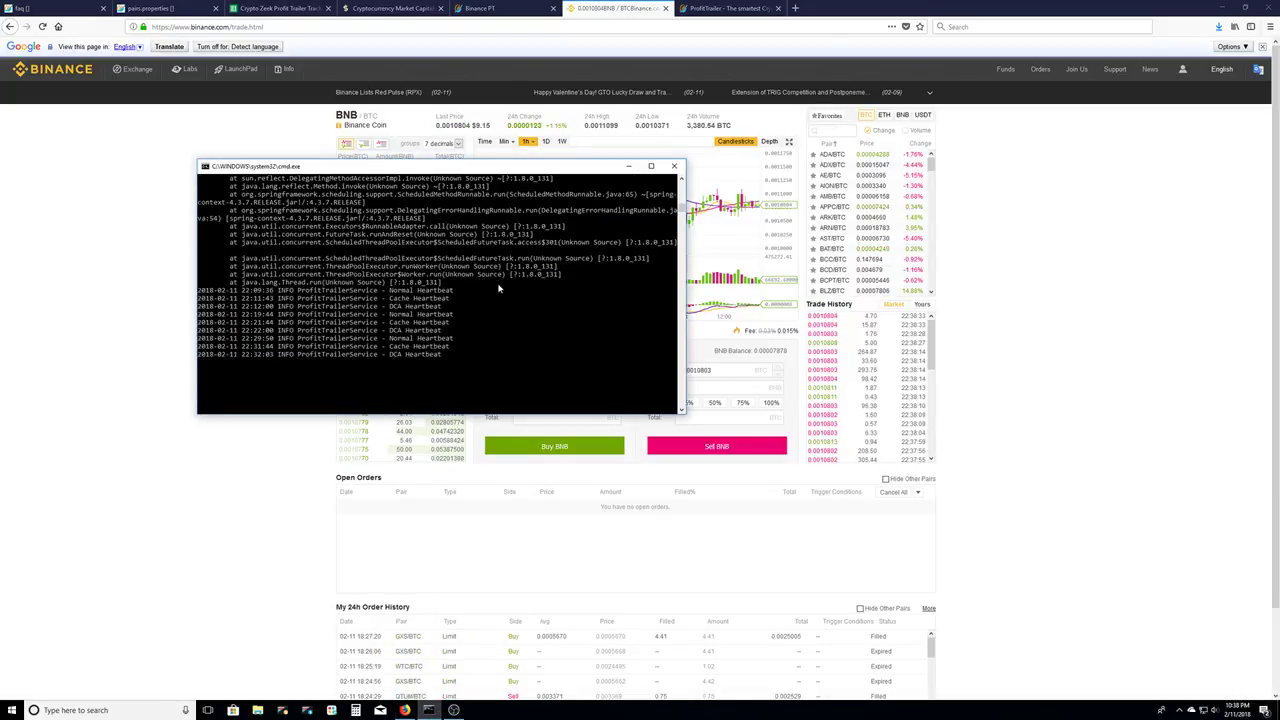
scroll(490, 280, "up", 15)
scroll(476, 258, "down", 15)
Look over the open pairs.properties and FAQ wiki pages, the profit tracker spreadsheet and the CoinMarketCap listing
left_click(150, 8)
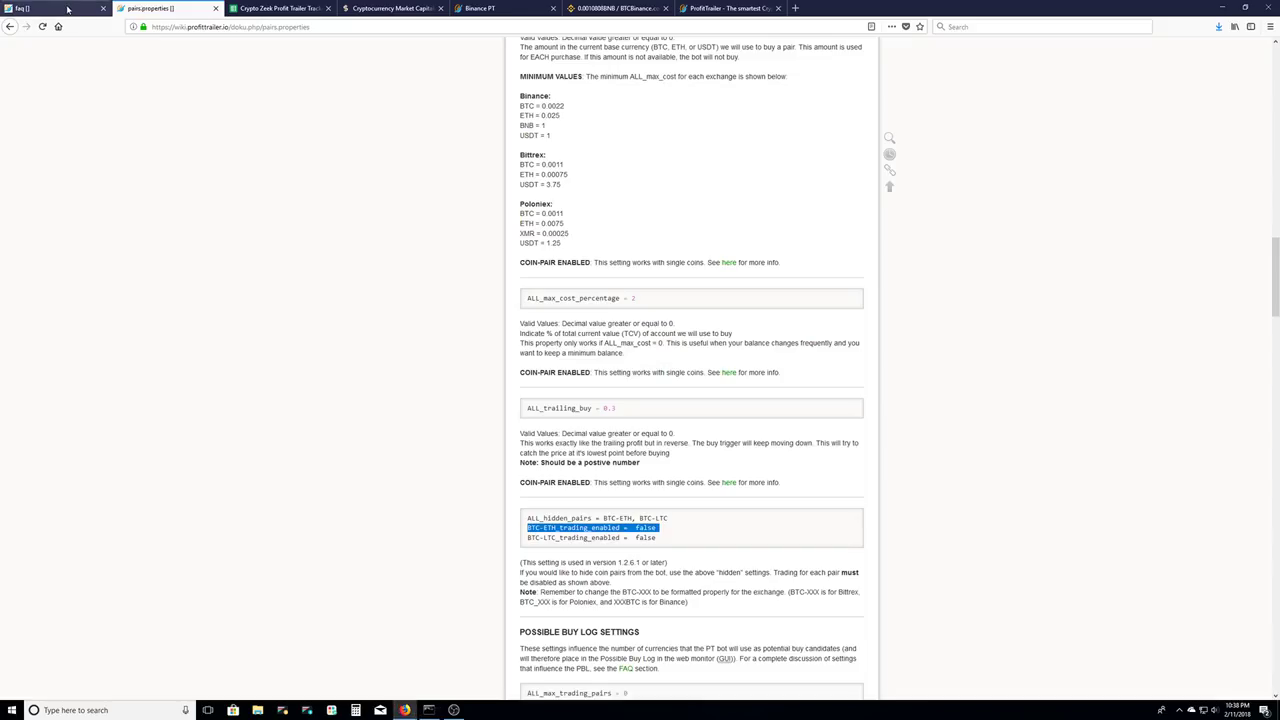
left_click(67, 8)
left_click(124, 10)
left_click(279, 8)
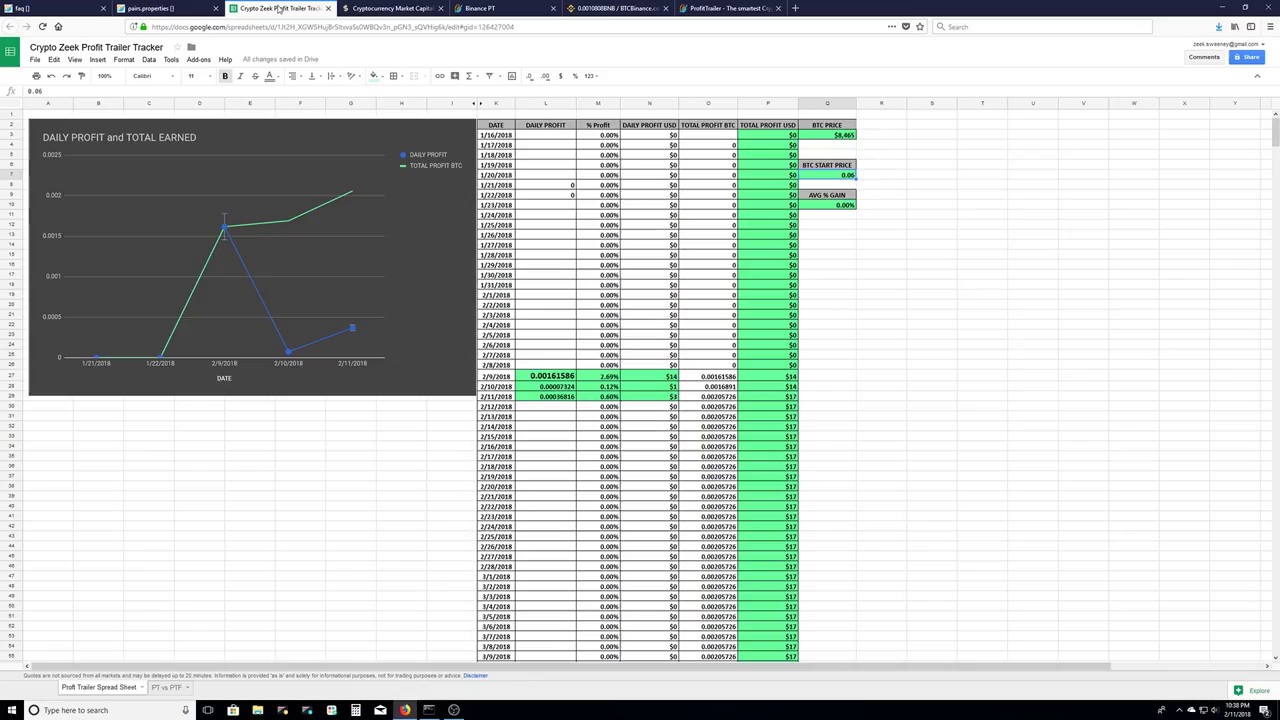
left_click(390, 8)
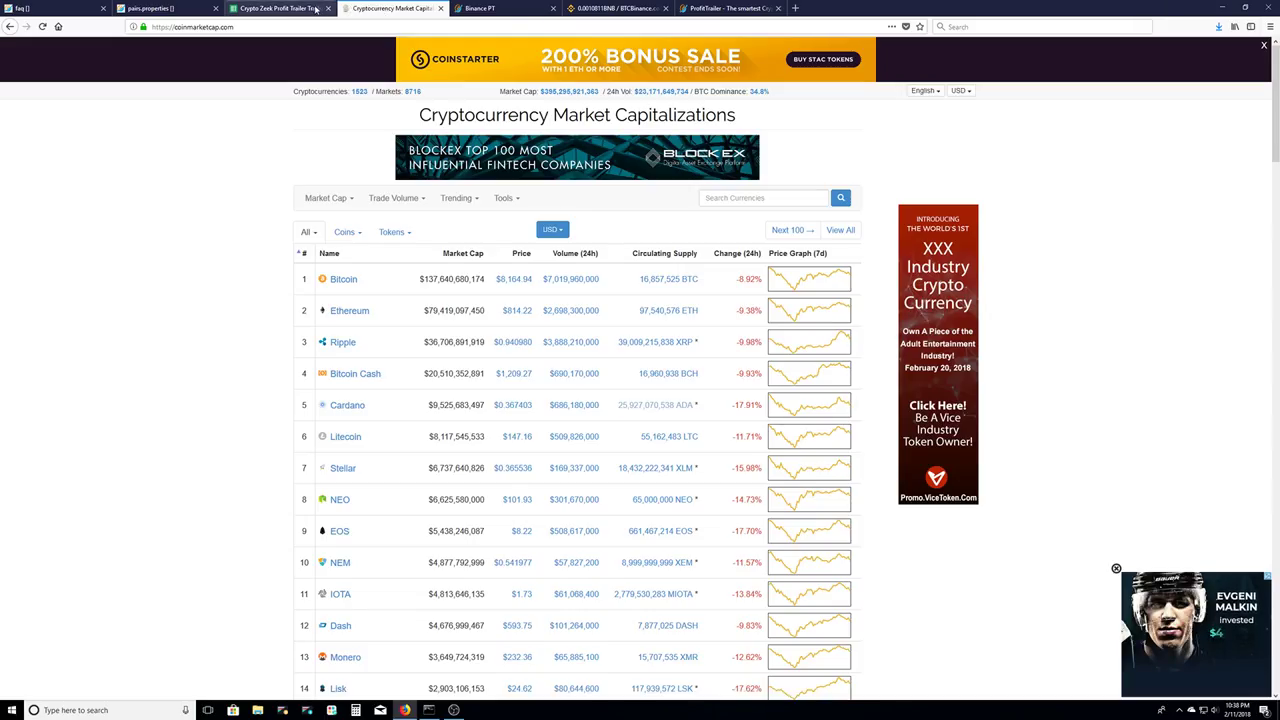
left_click(315, 8)
Review the Pairs, DCA and general Configuration files in the ProfitTrailer bot's web interface, ending on the Pairs settings
left_click(513, 8)
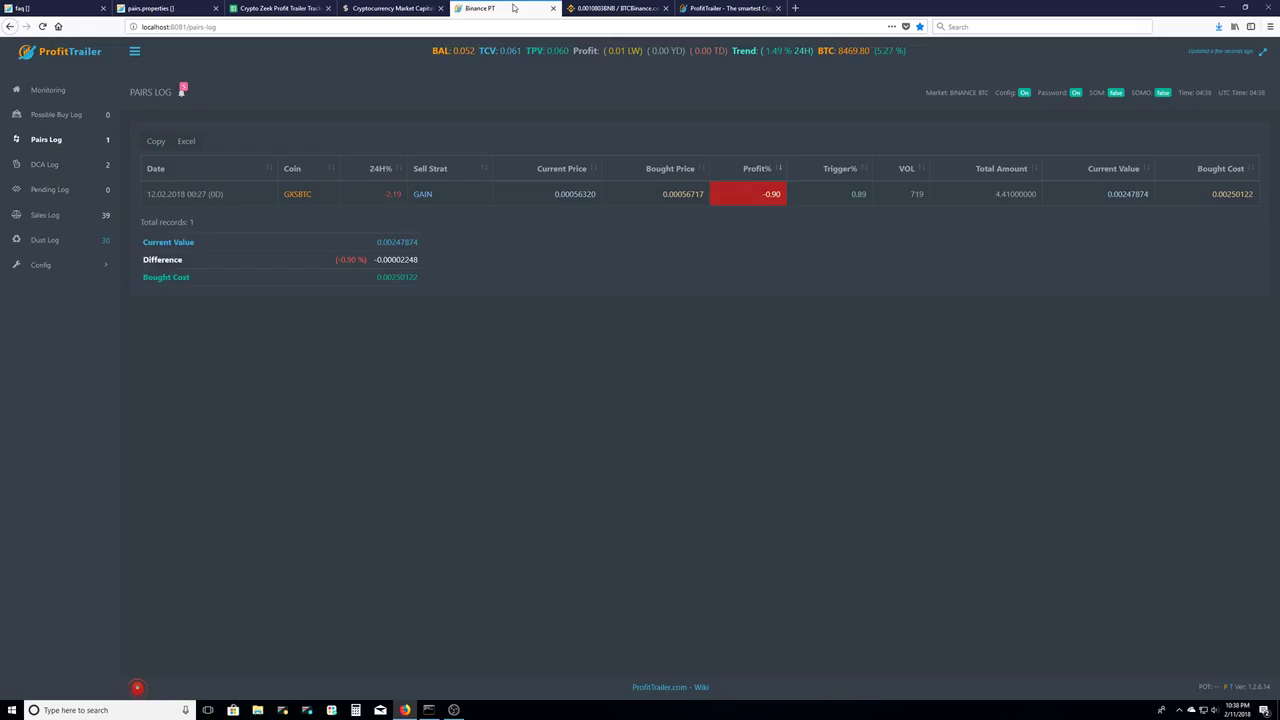
left_click(71, 266)
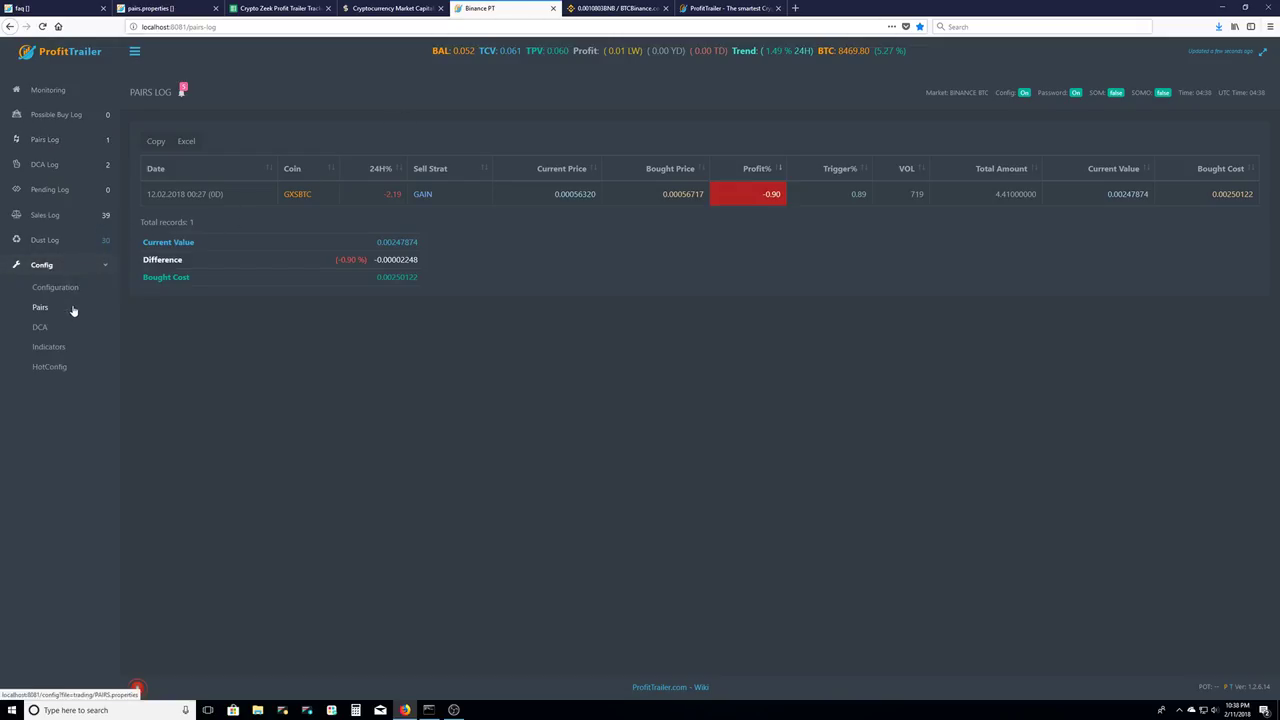
left_click(40, 308)
scroll(197, 311, "down", 6)
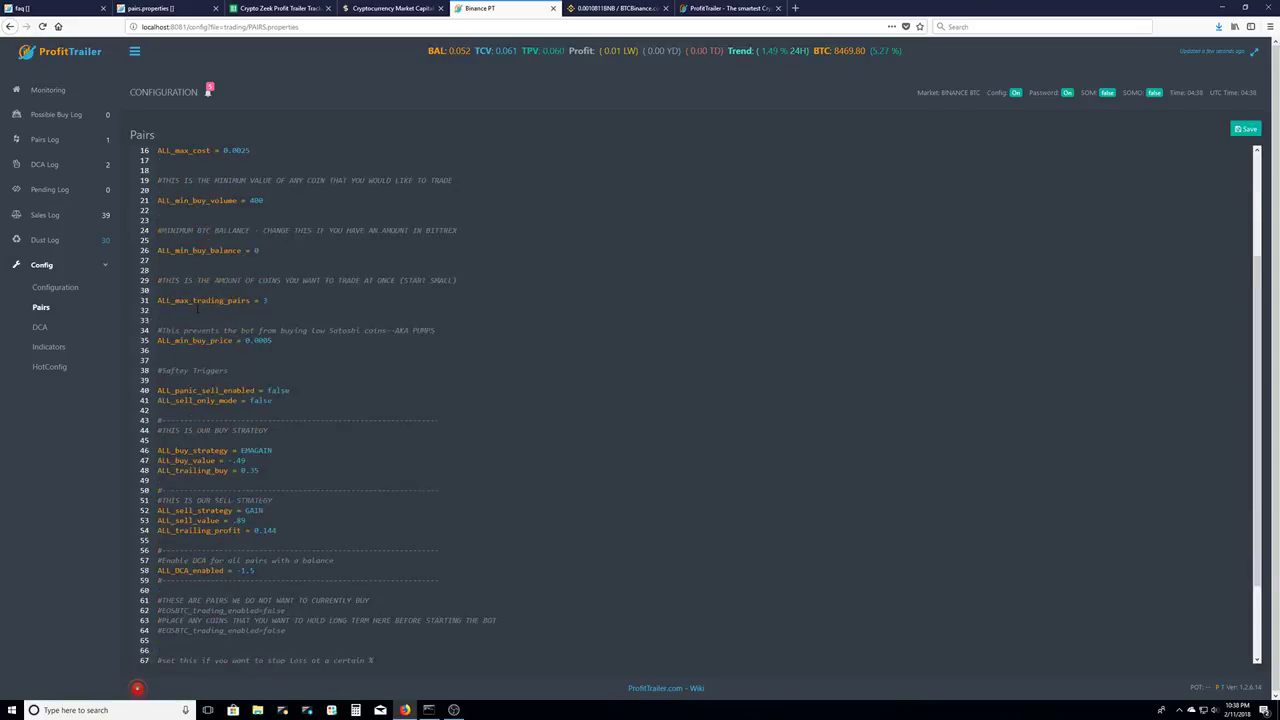
scroll(212, 281, "up", 6)
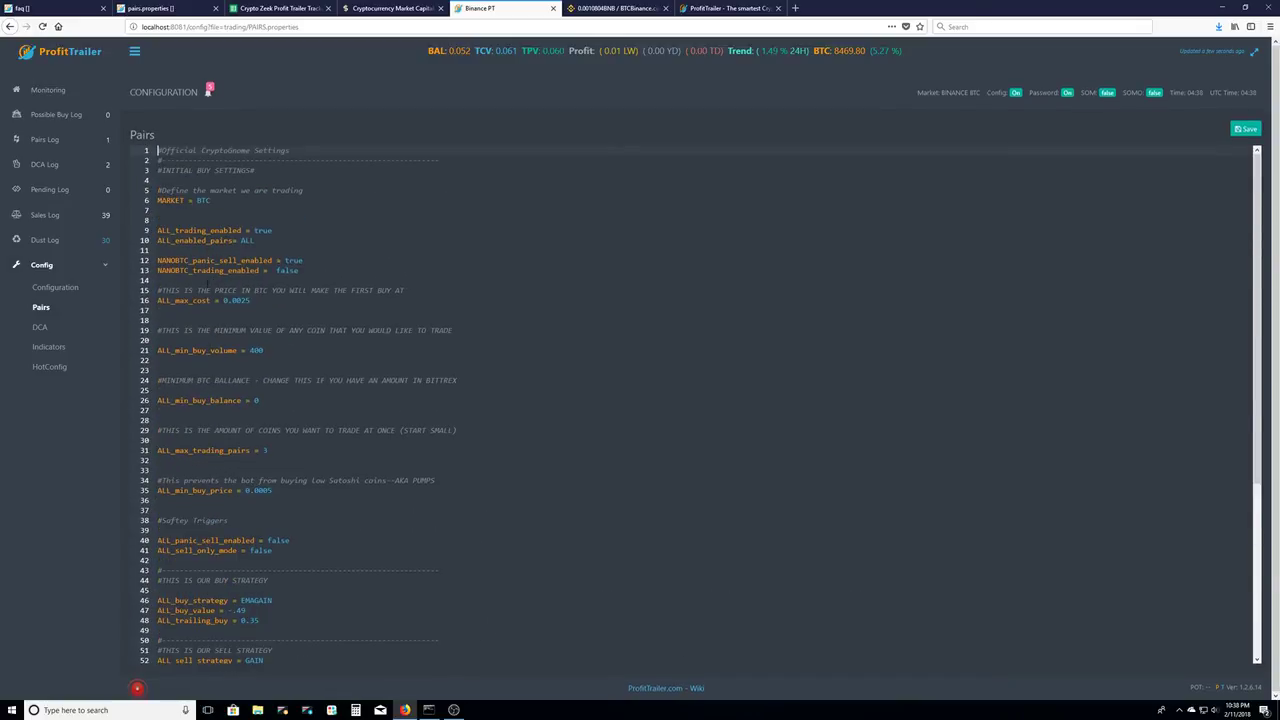
left_click(65, 334)
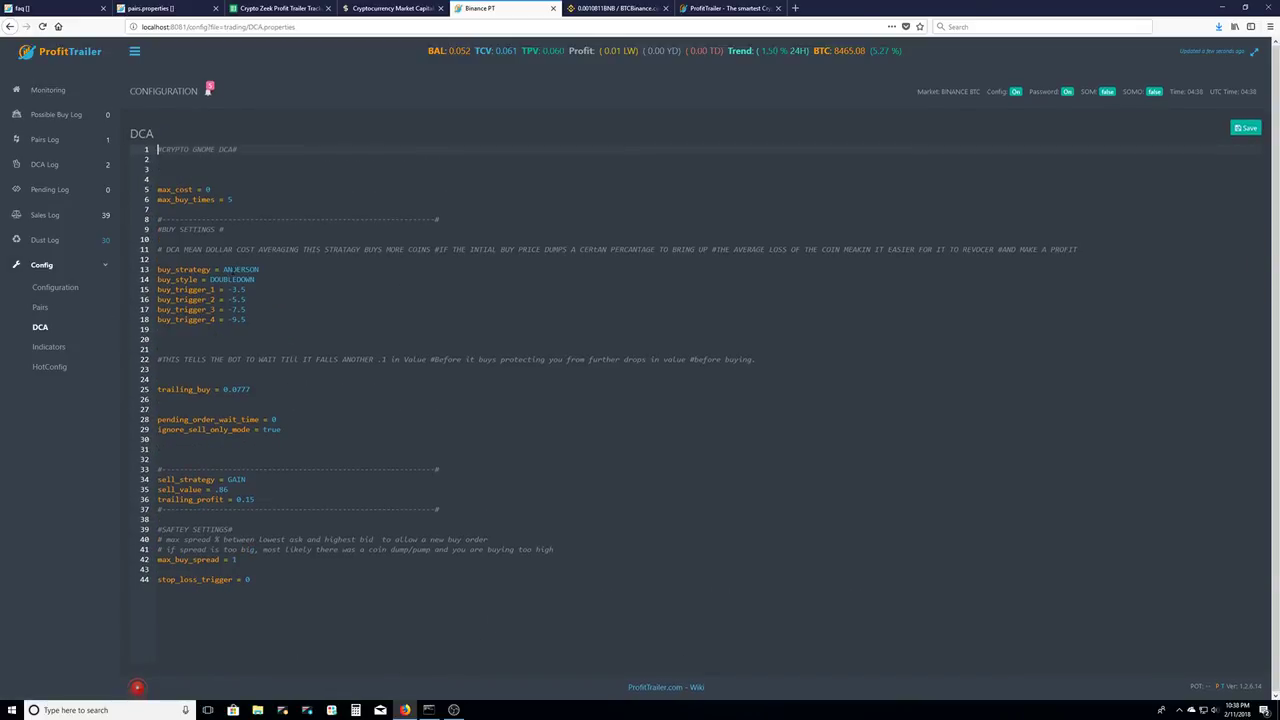
left_click(60, 288)
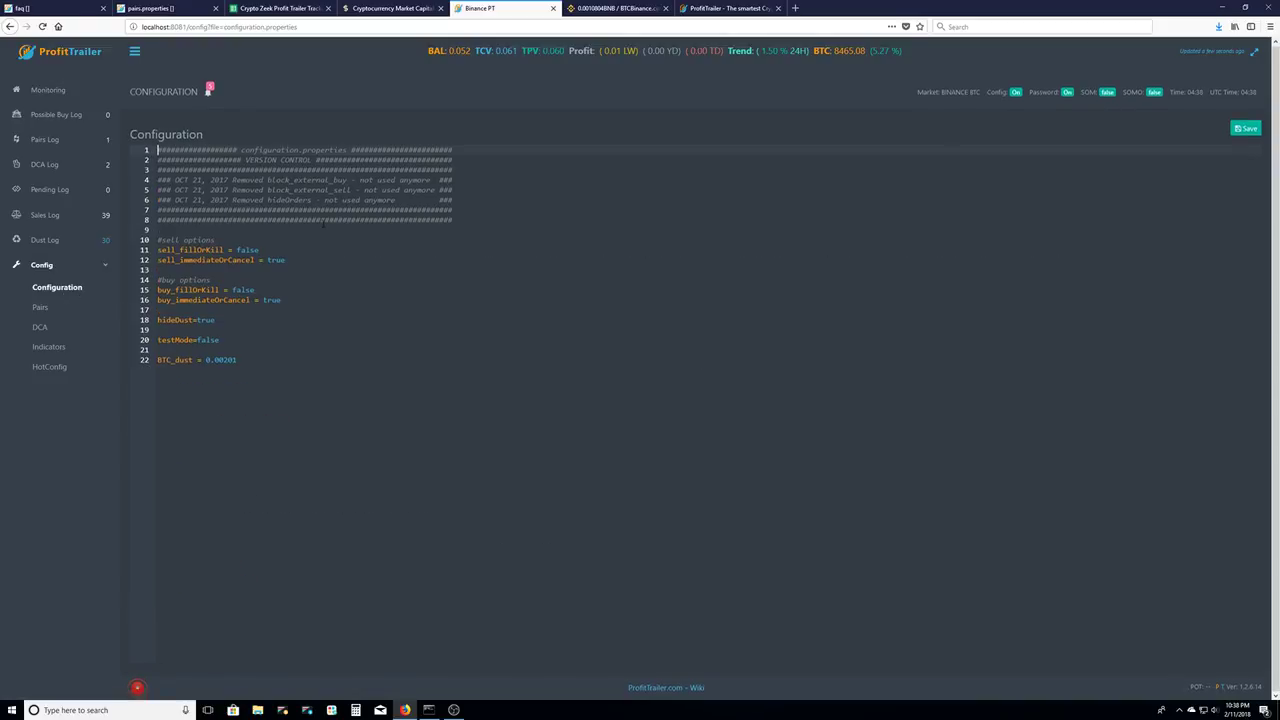
left_click(77, 307)
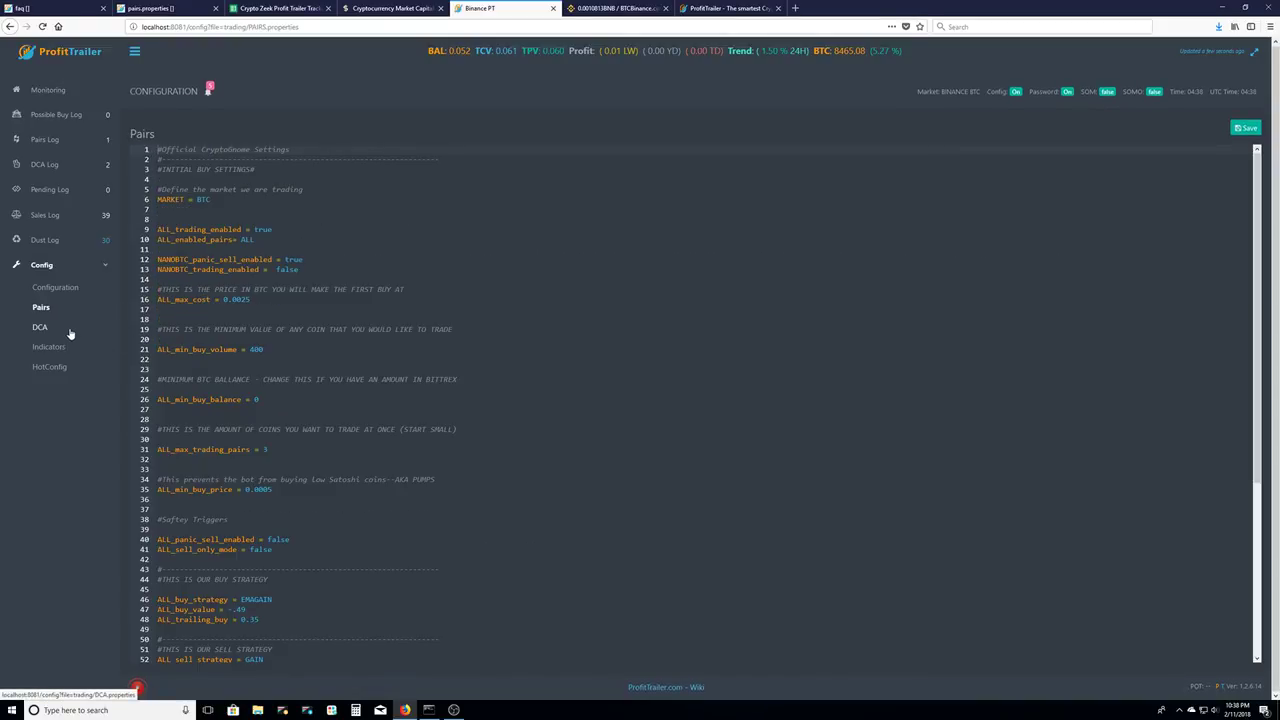
Review the Indicators and HotConfig files in the bot's web interface, ending on the DCA settings
left_click(76, 334)
left_click(79, 354)
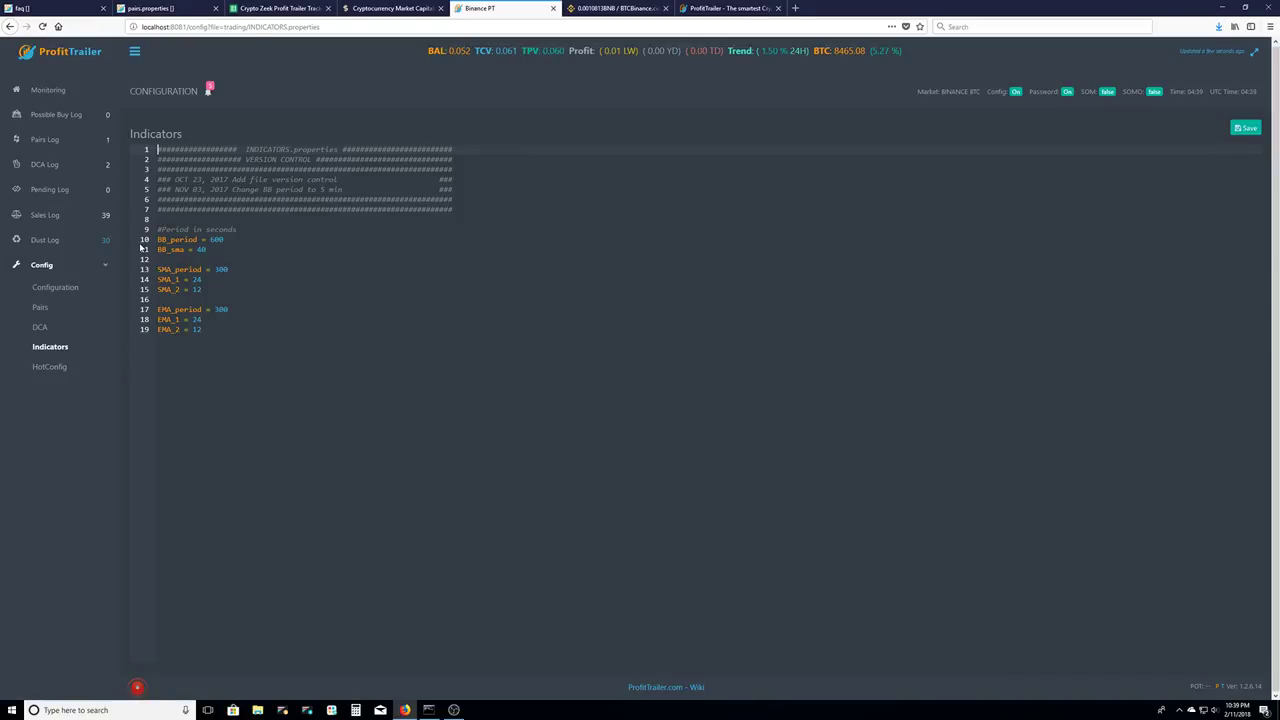
left_click(51, 366)
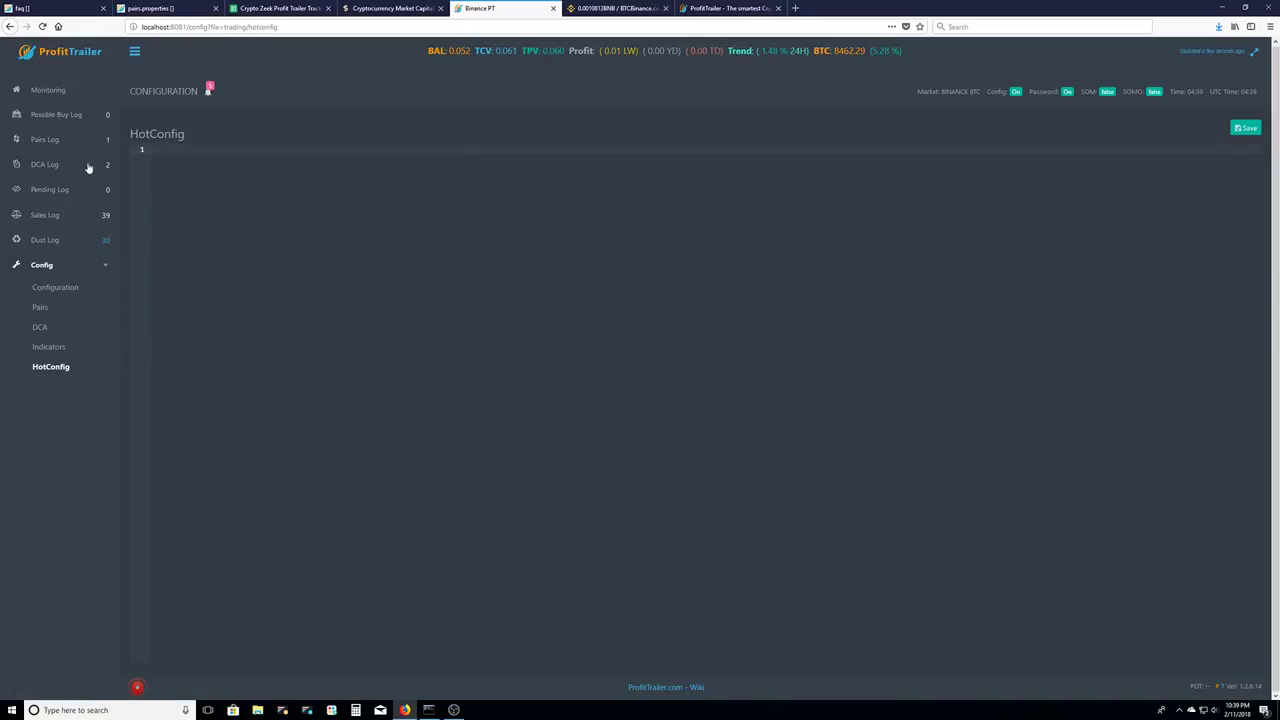
left_click(58, 350)
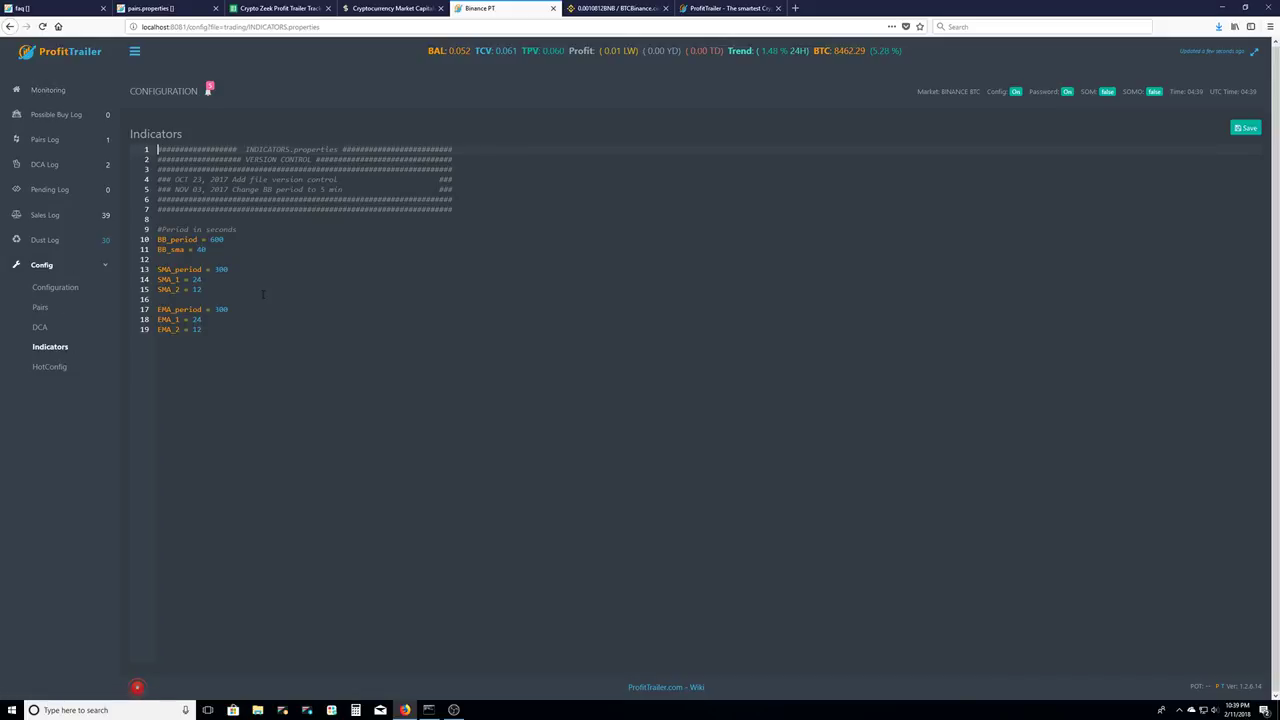
left_click(57, 330)
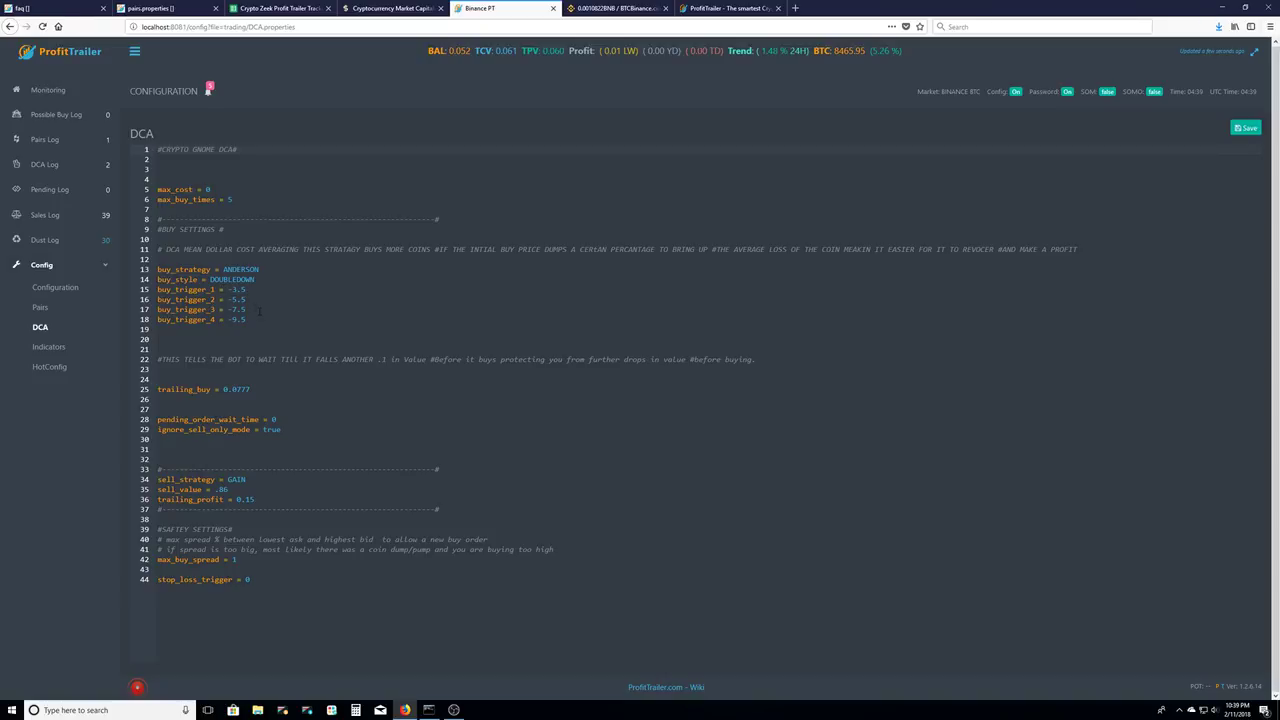
Check the Binance trading page and look over the ProfitTrailer website from its About Us section down to the licence pricing
left_click(623, 7)
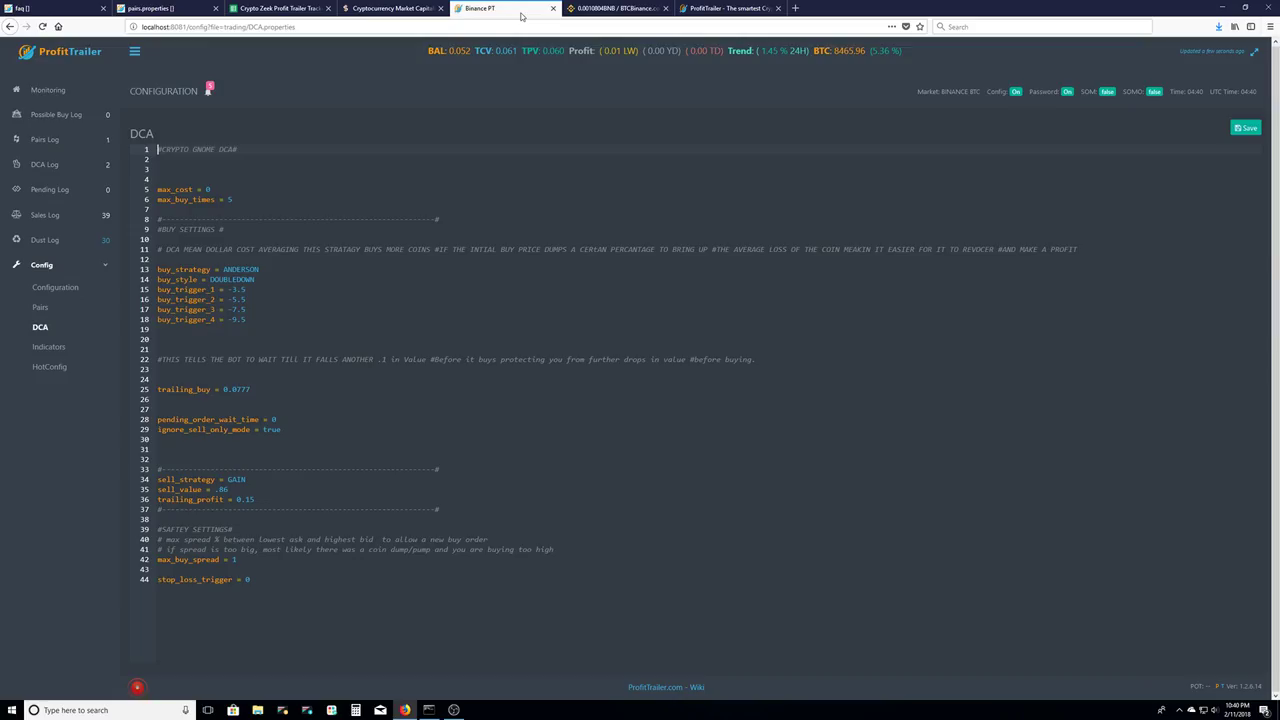
left_click(505, 9)
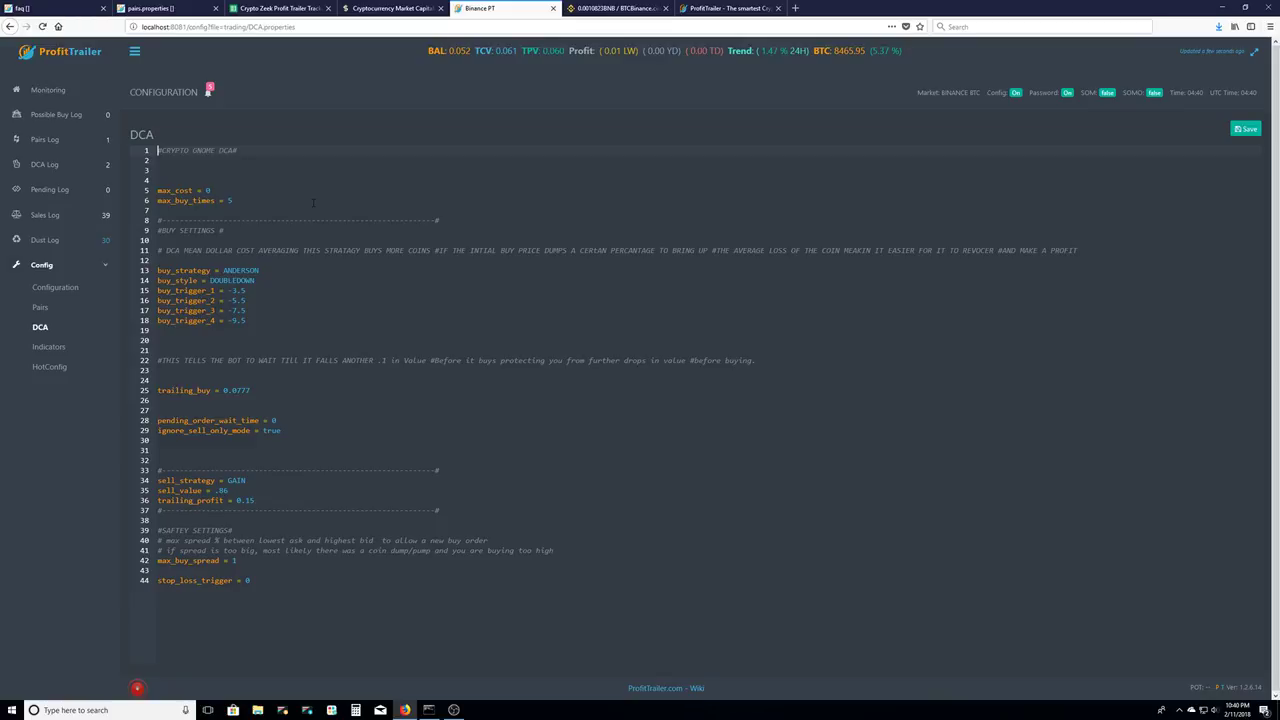
left_click(730, 8)
scroll(678, 283, "up", 10)
scroll(678, 283, "up", 10)
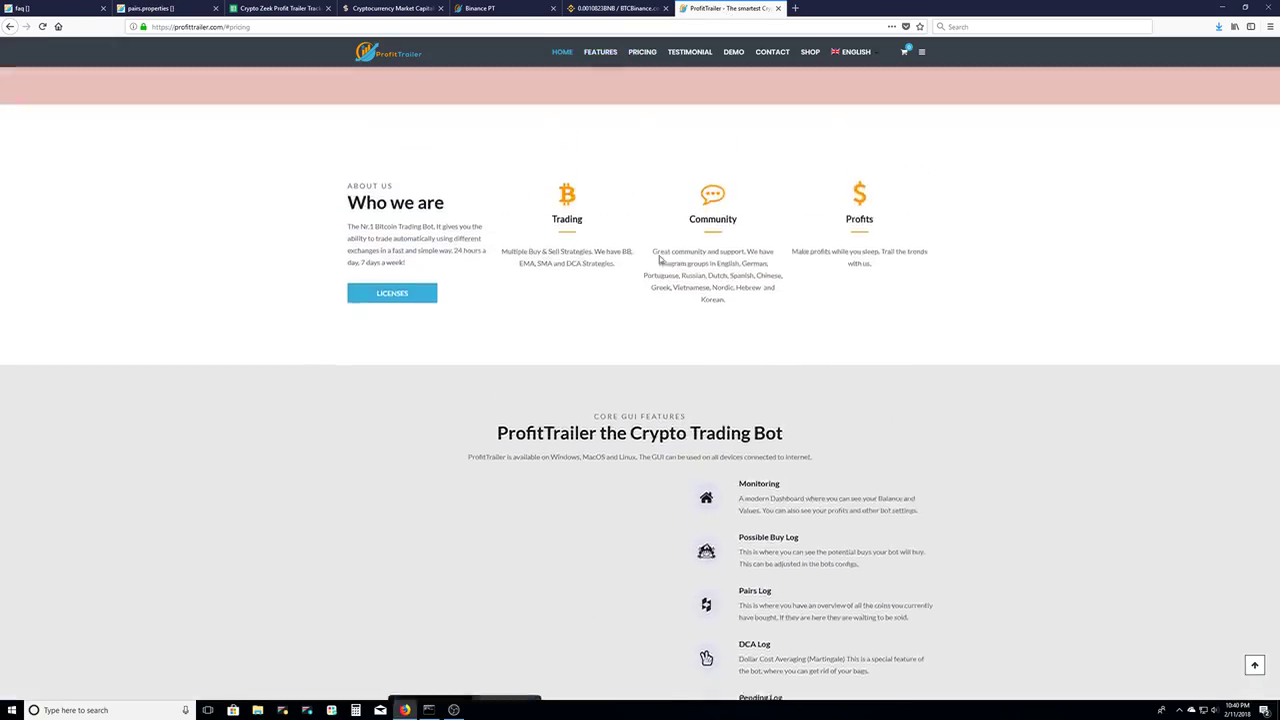
scroll(670, 235, "down", 15)
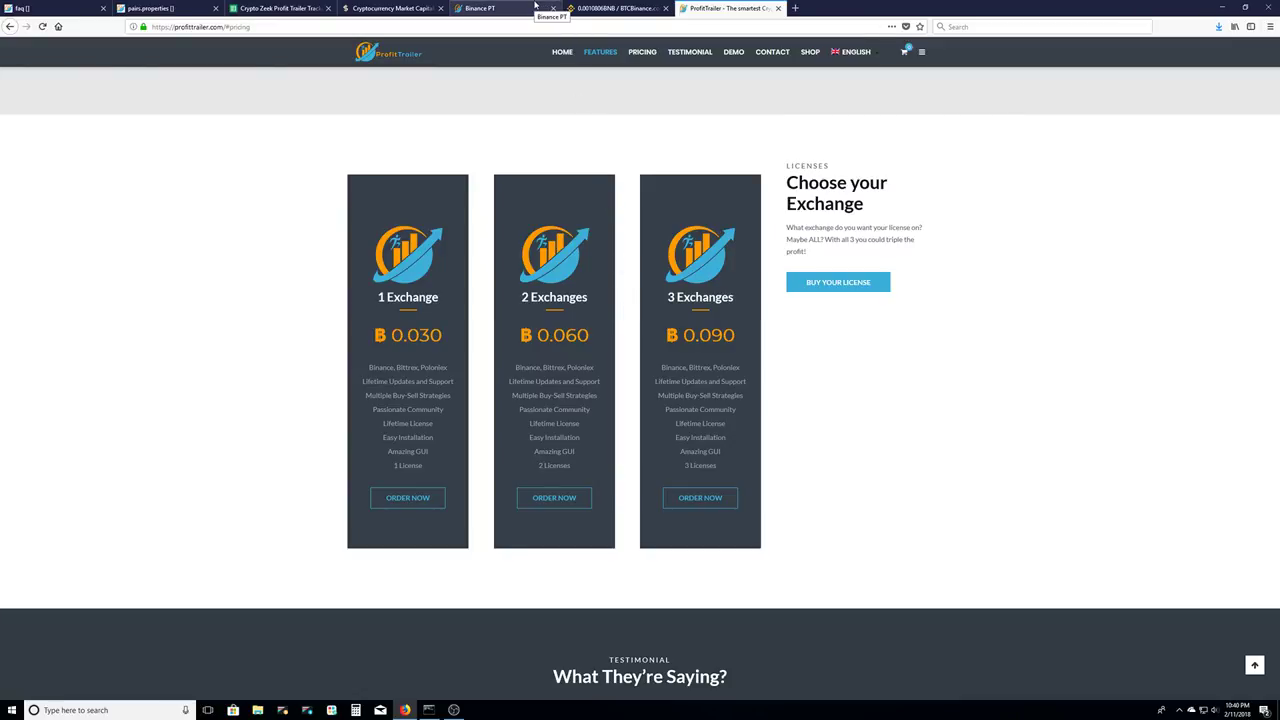
Return to the bot's DCA settings and inspect the earlier log entries in its command console
left_click(535, 7)
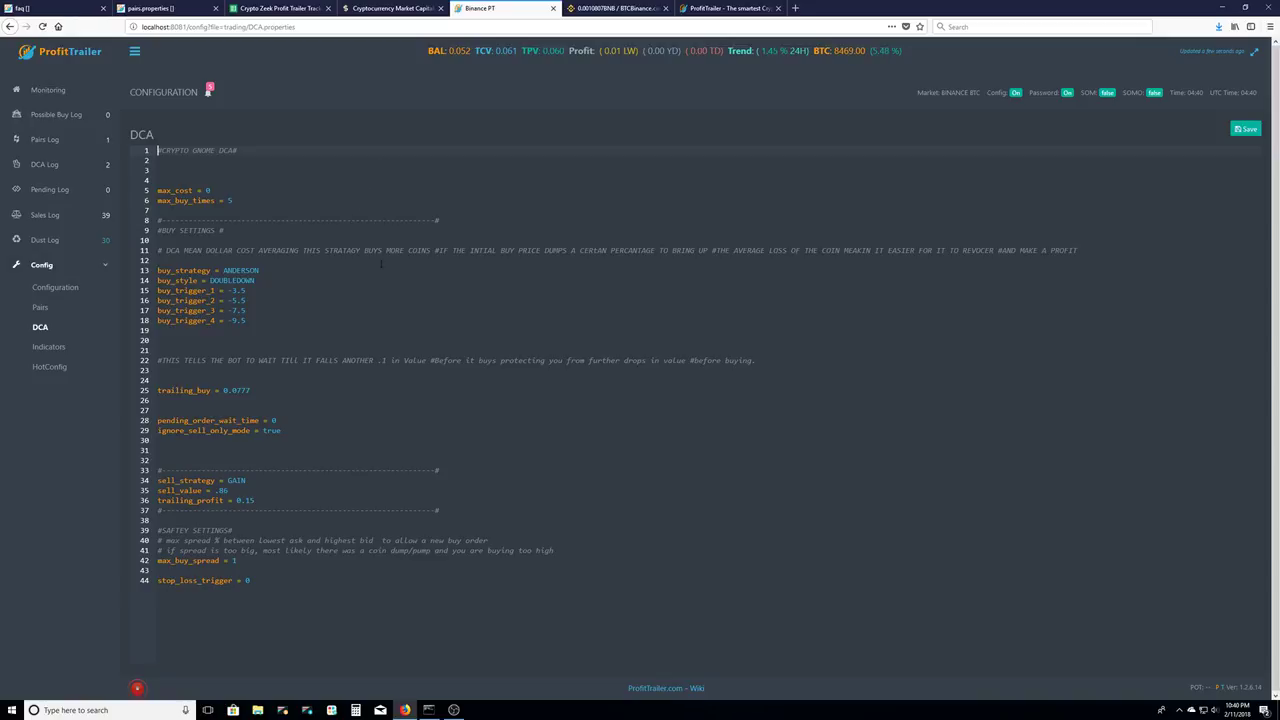
left_click(429, 710)
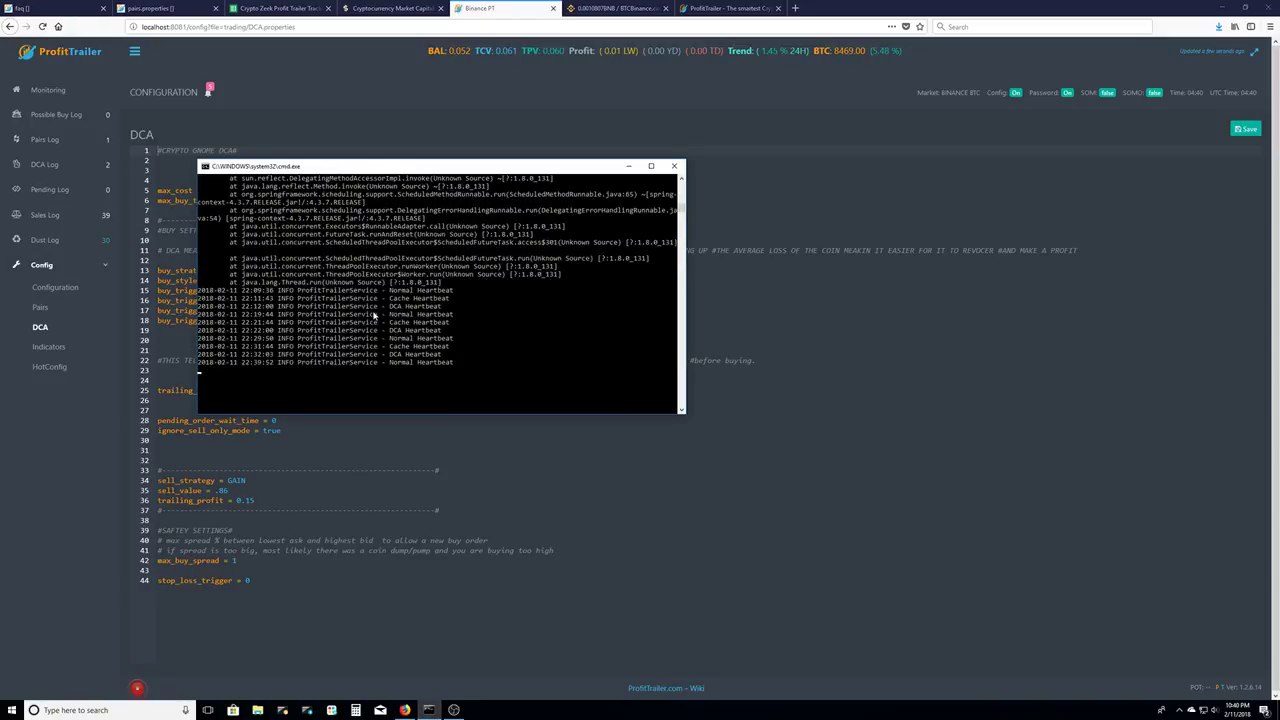
scroll(445, 340, "up", 10)
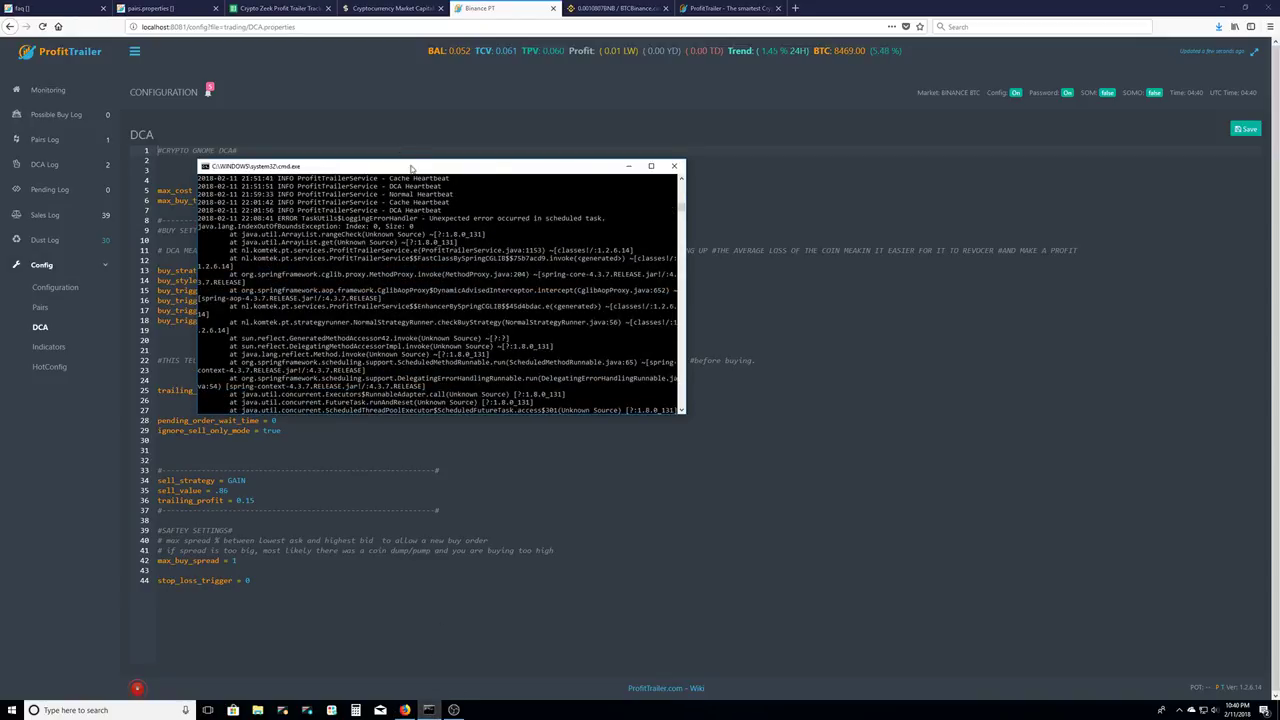
left_click_drag(412, 168, 340, 170)
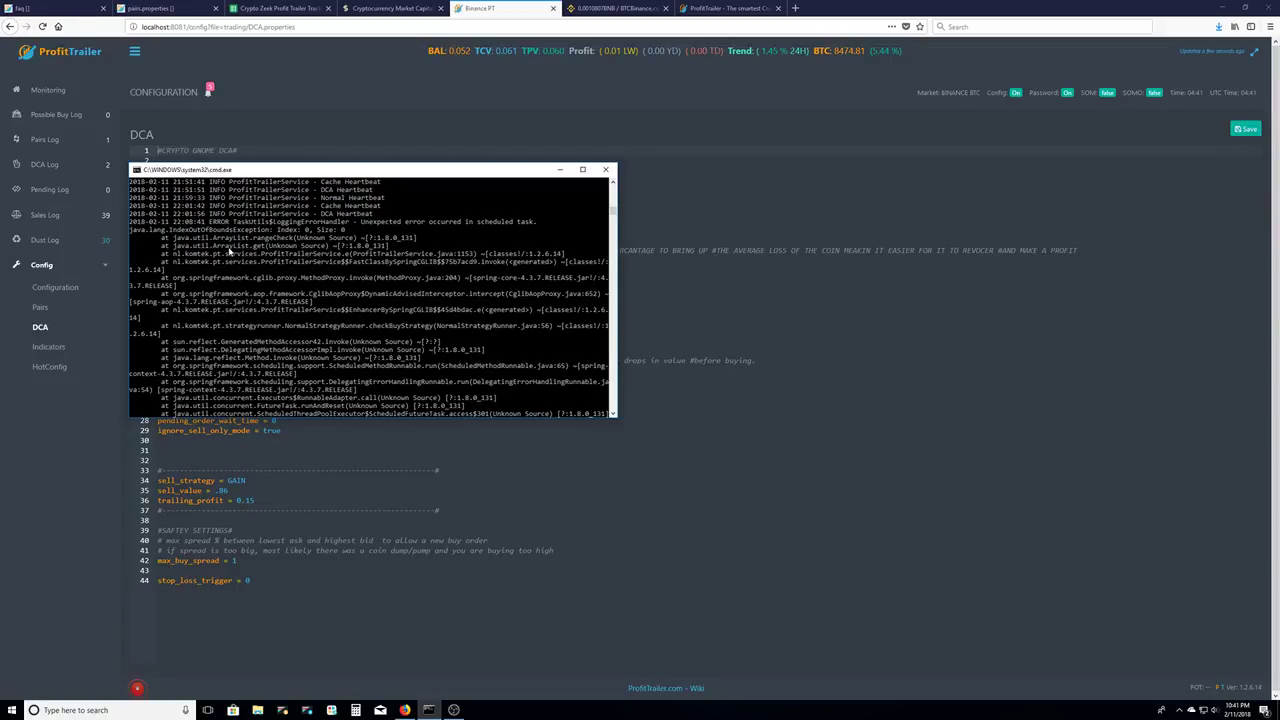
left_click(21, 346)
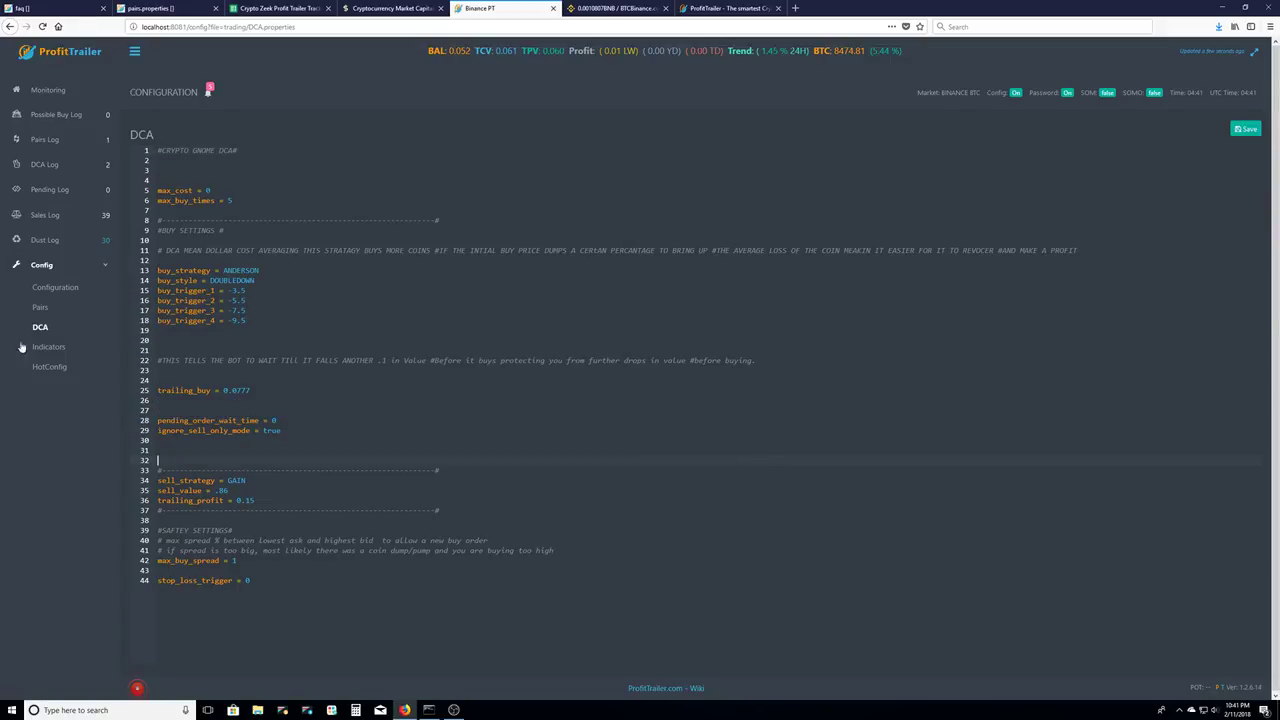
Review the Pairs and general Configuration files and check the Crypto Zeek Profit Trailer Tracker spreadsheet, returning to the bot's Configuration page
left_click(62, 306)
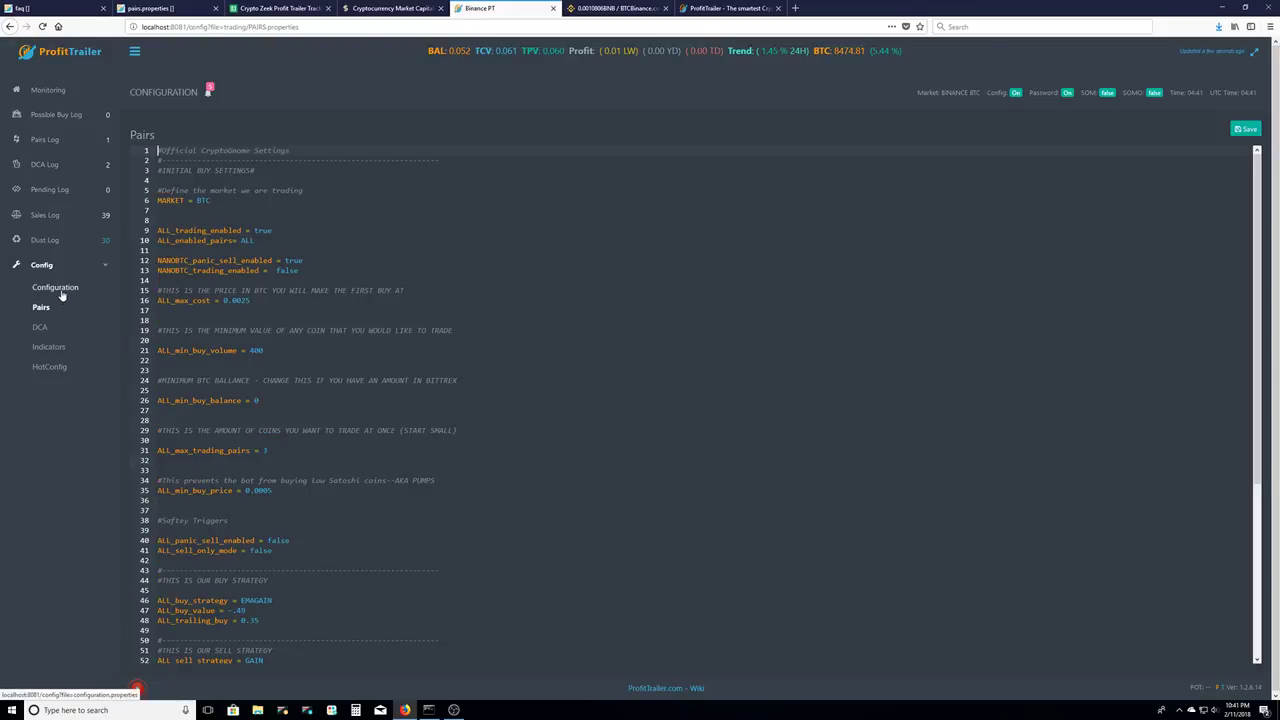
left_click(61, 292)
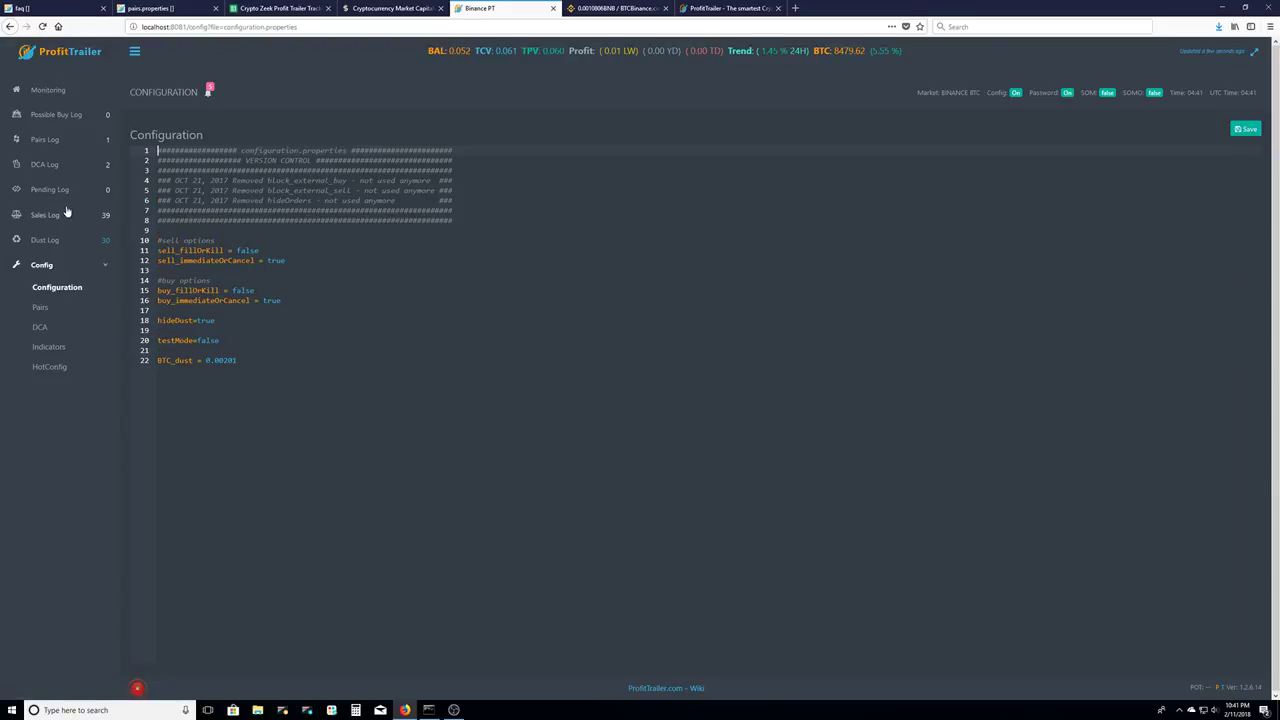
left_click(278, 8)
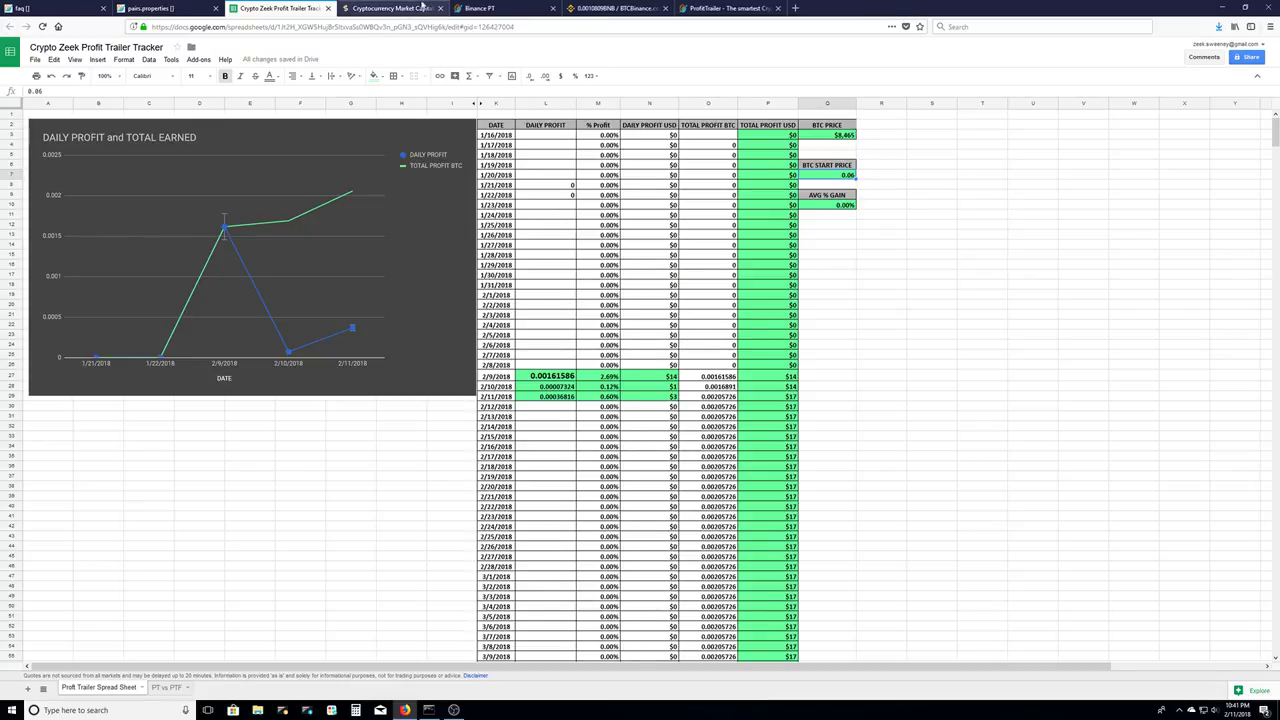
left_click(502, 9)
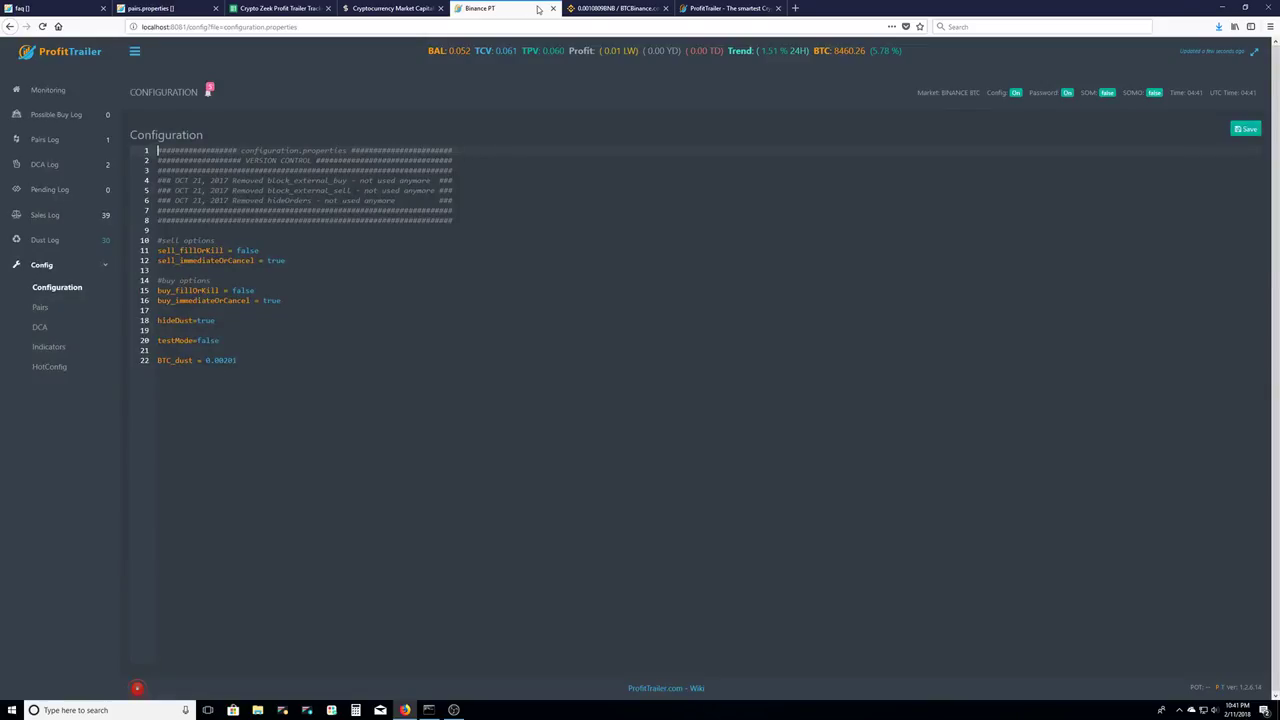
Compare Binance's BNB/BTC trading page with the bot's Configuration page, ending on the Configuration page
left_click(612, 8)
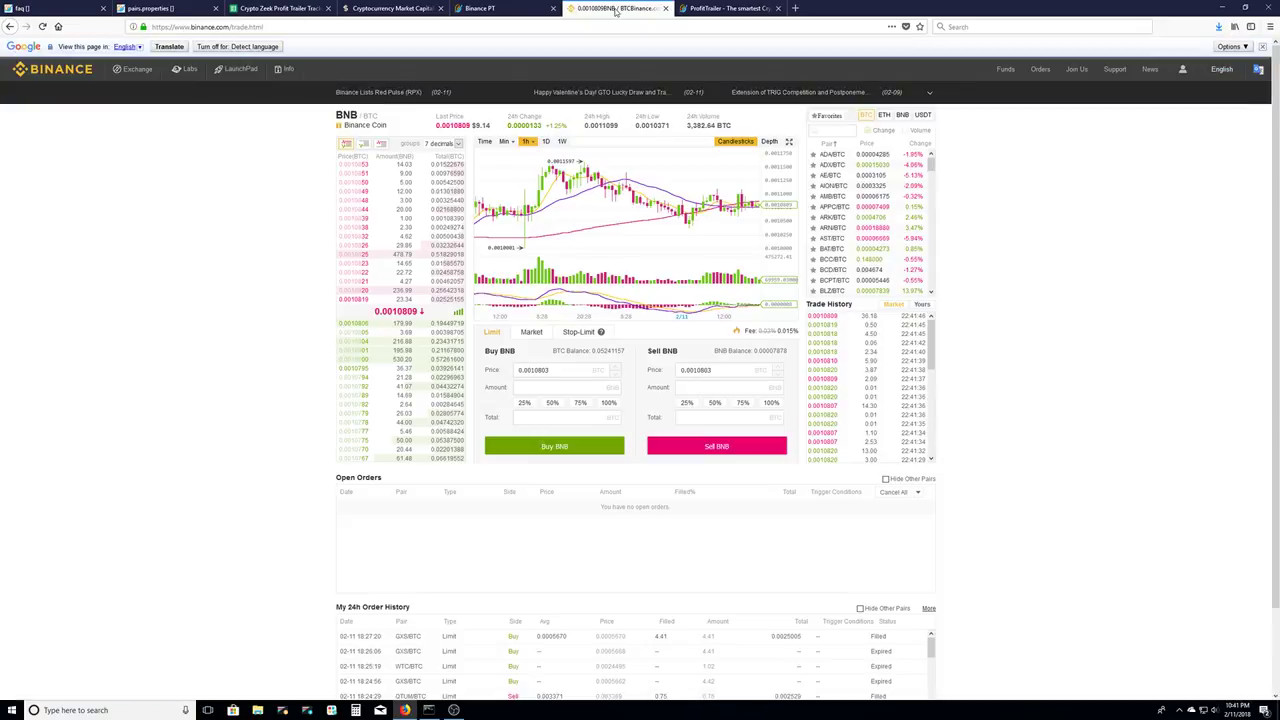
left_click(509, 9)
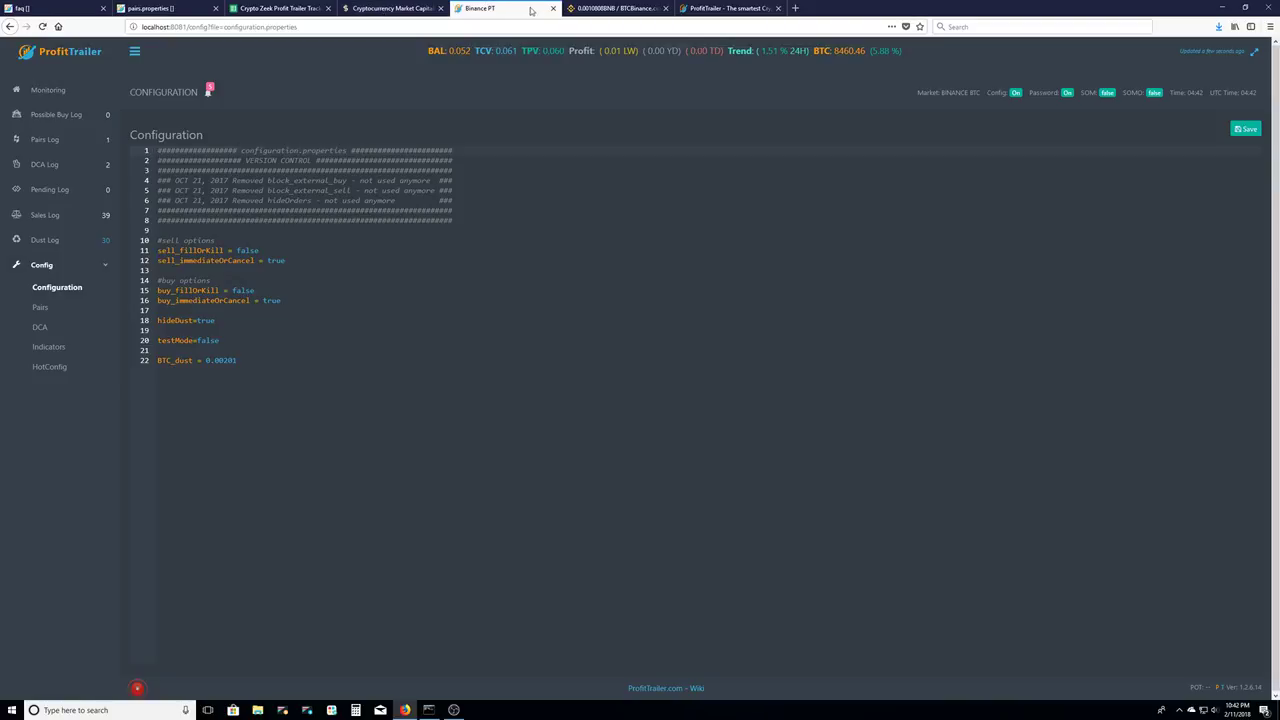
left_click(603, 9)
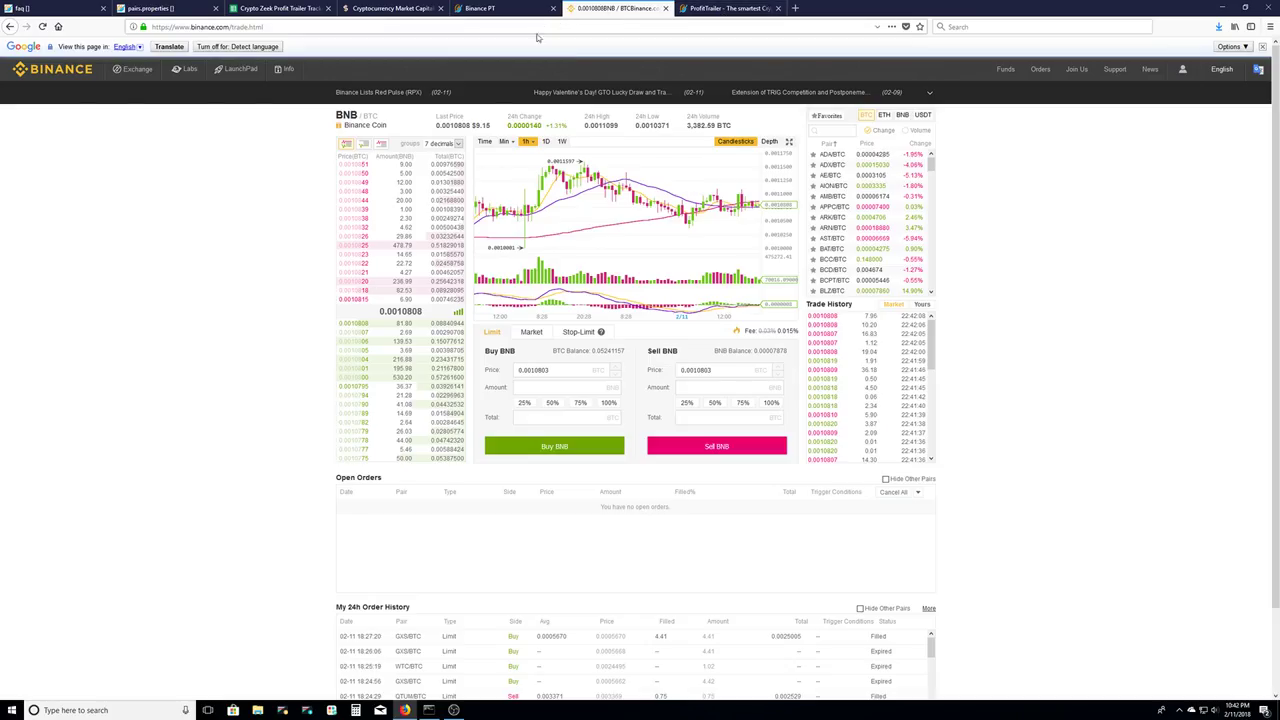
left_click(474, 10)
left_click(603, 9)
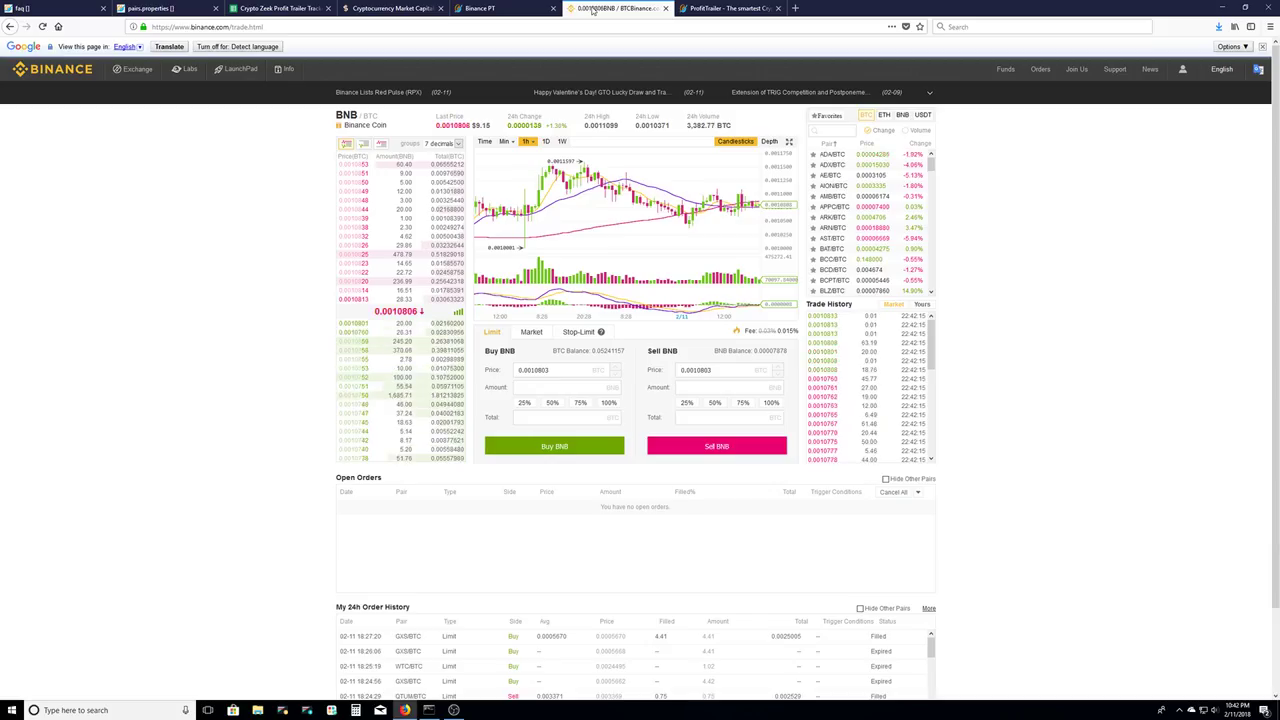
left_click(478, 9)
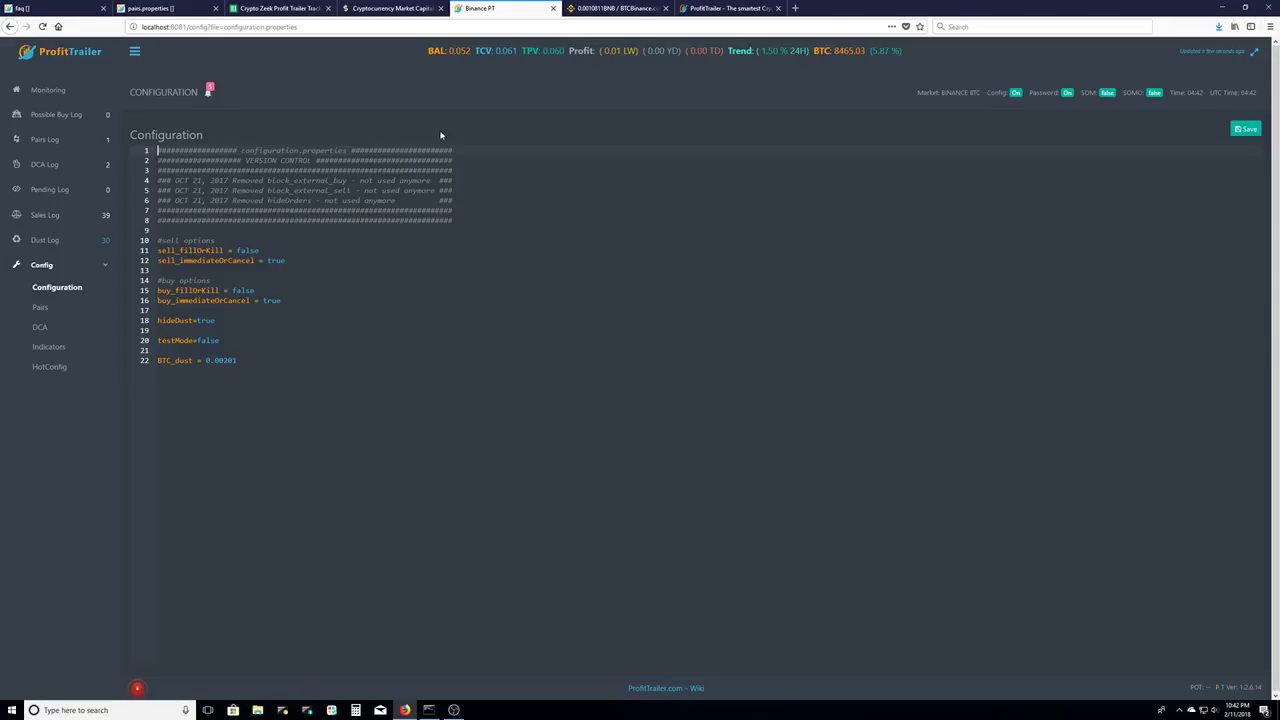
left_click(603, 9)
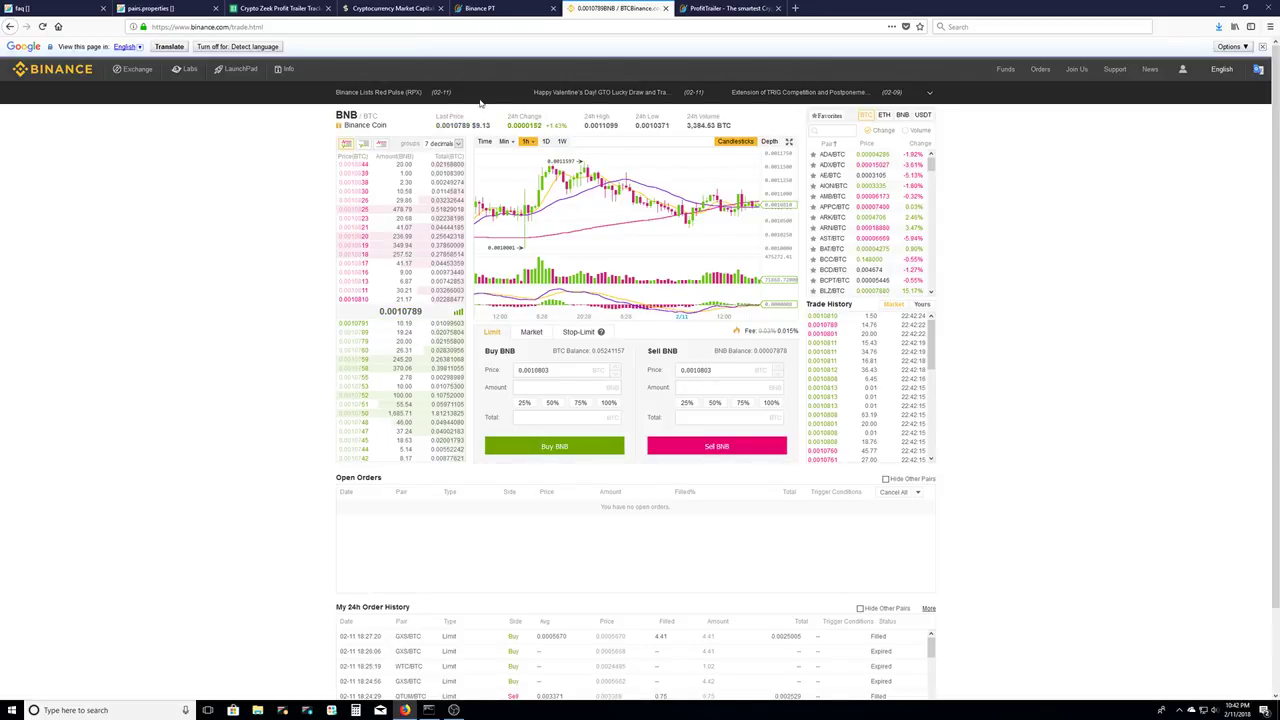
left_click(498, 9)
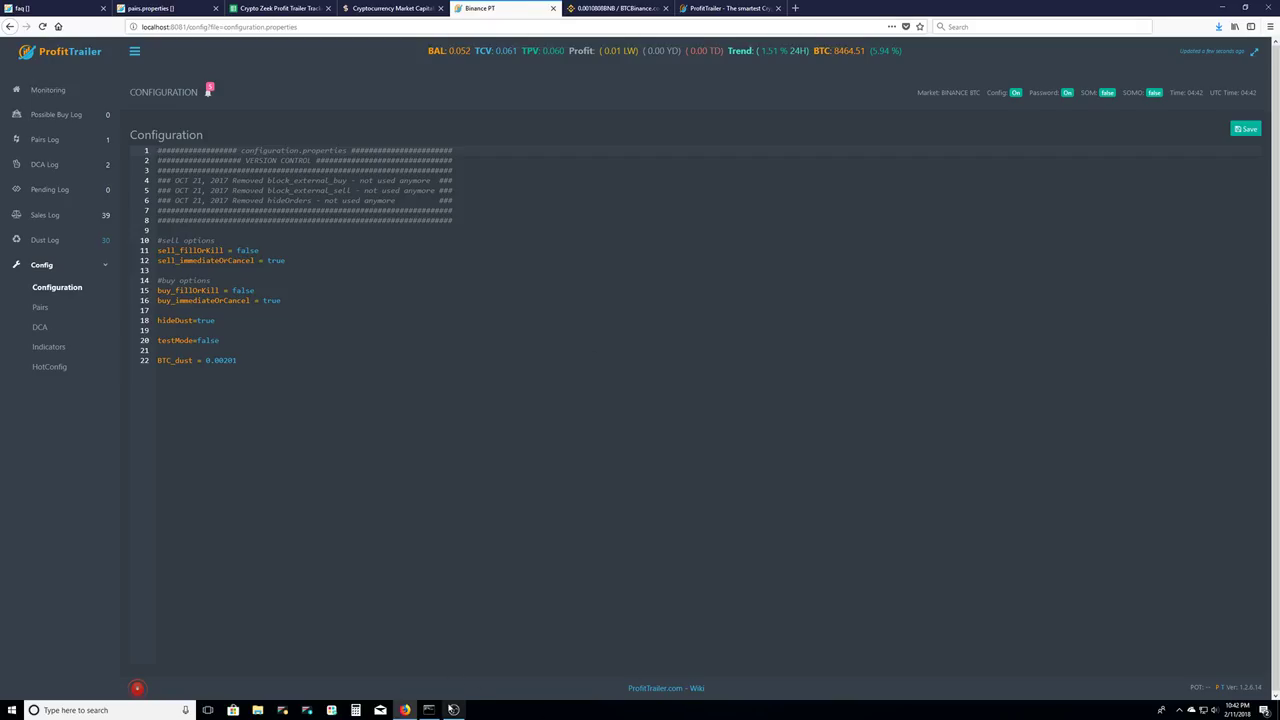
Check the latest heartbeat entries in the bot's command console and return to the Configuration page
left_click(429, 710)
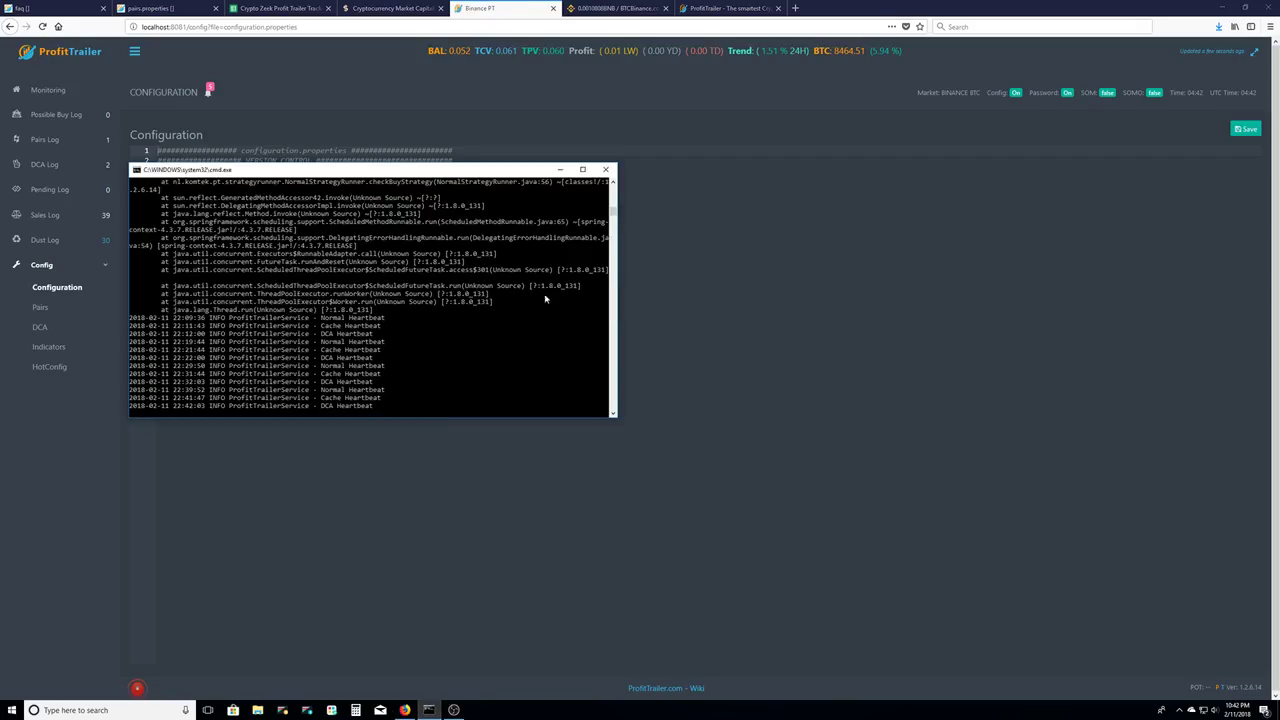
left_click(701, 300)
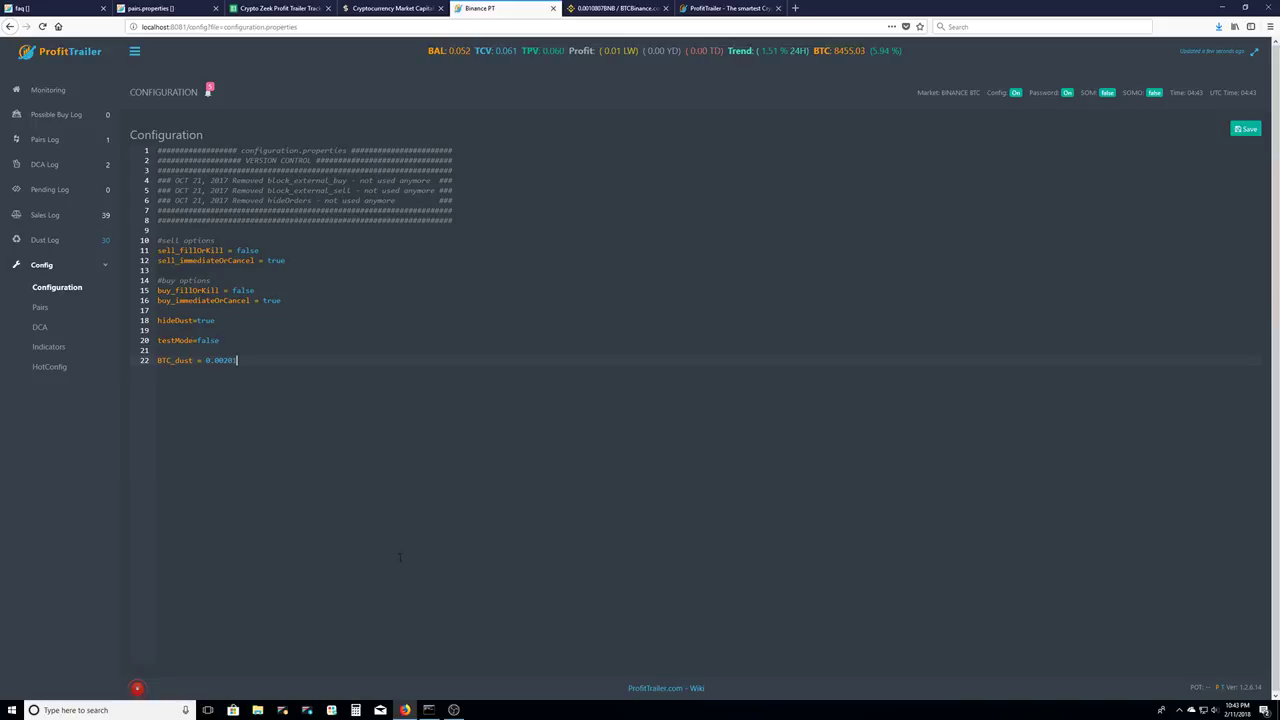
left_click(454, 709)
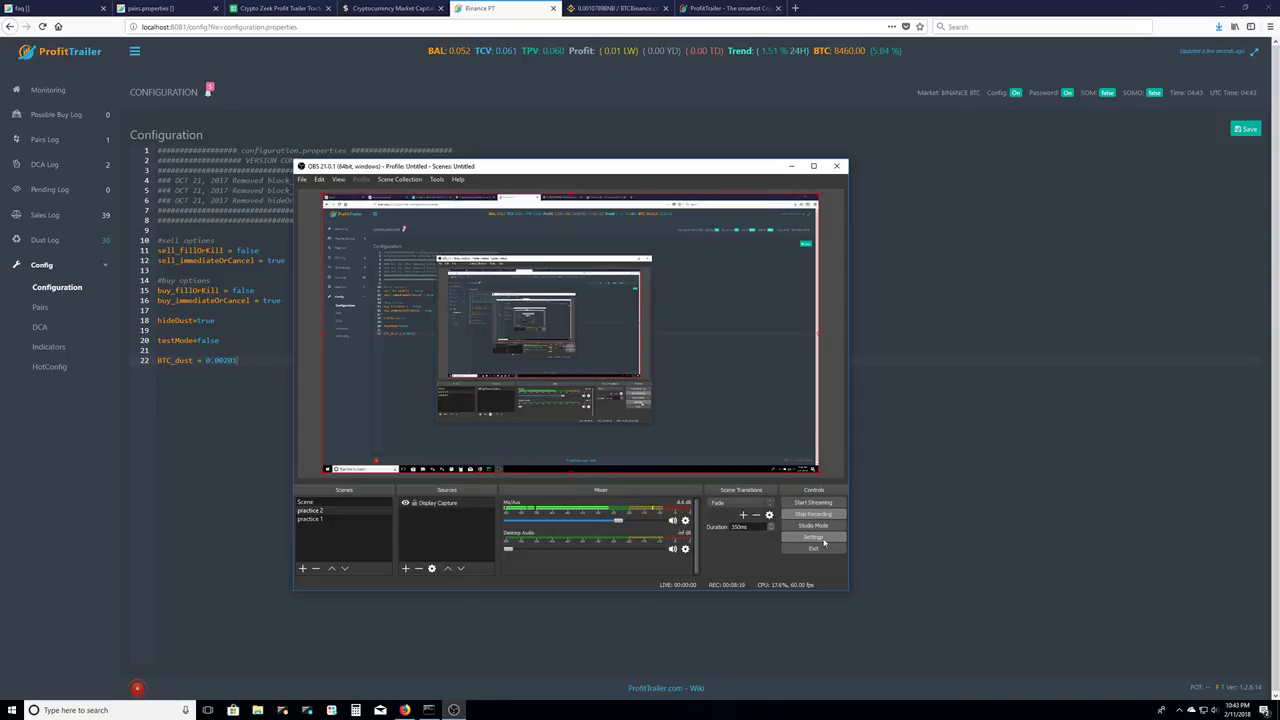